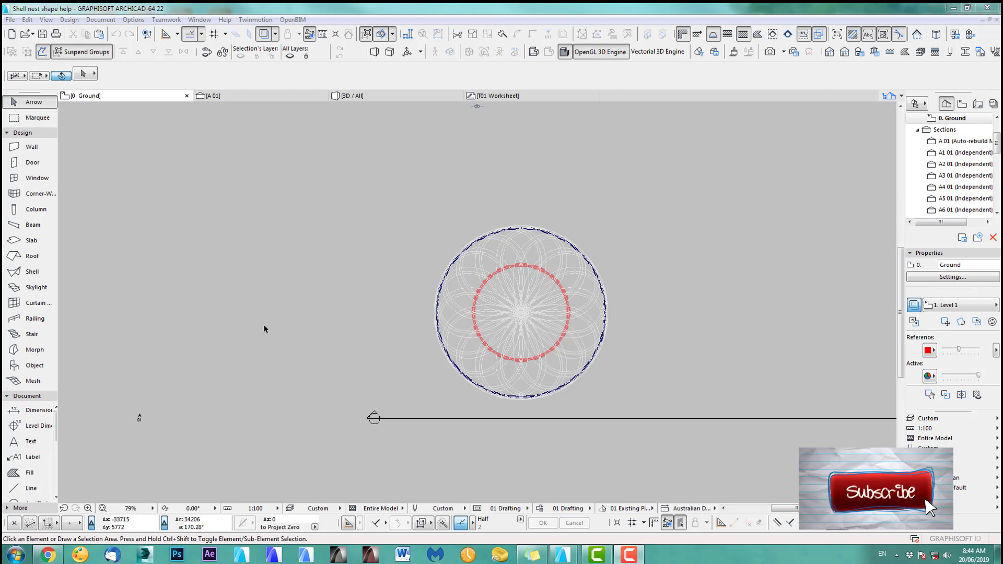
Check the favorites available in the Railing default settings, leaving the settings as they are
left_click(25, 320)
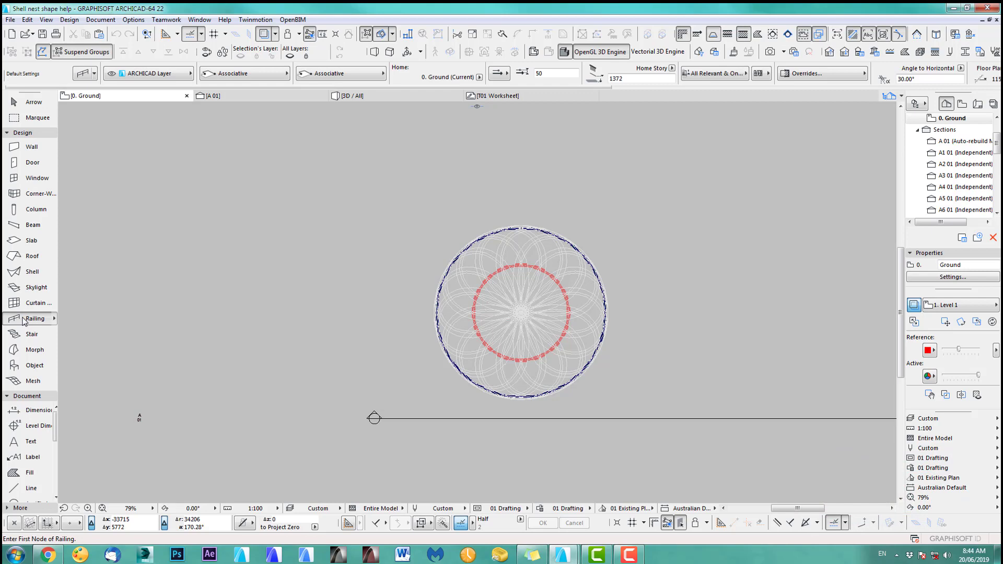
left_click(83, 74)
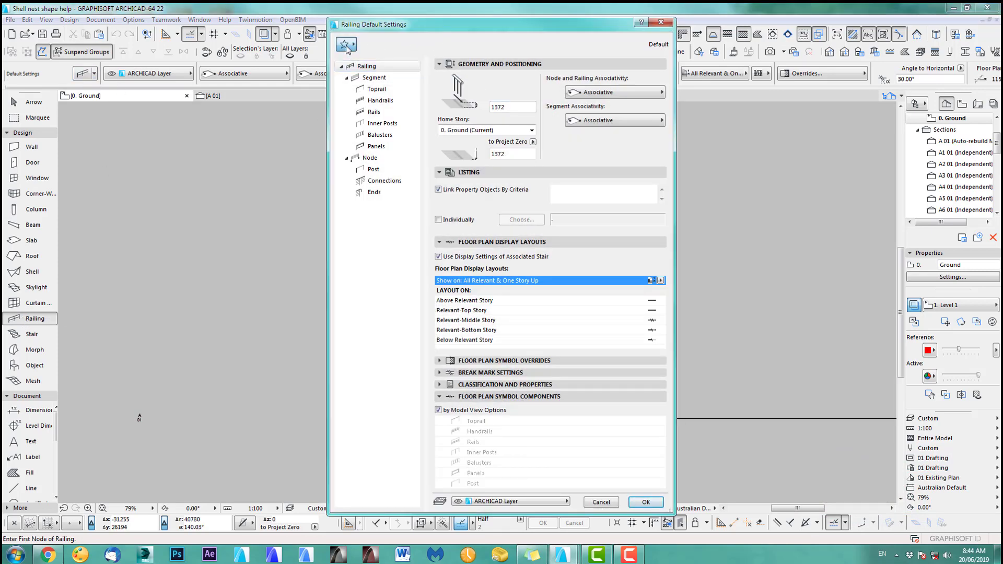
left_click(344, 45)
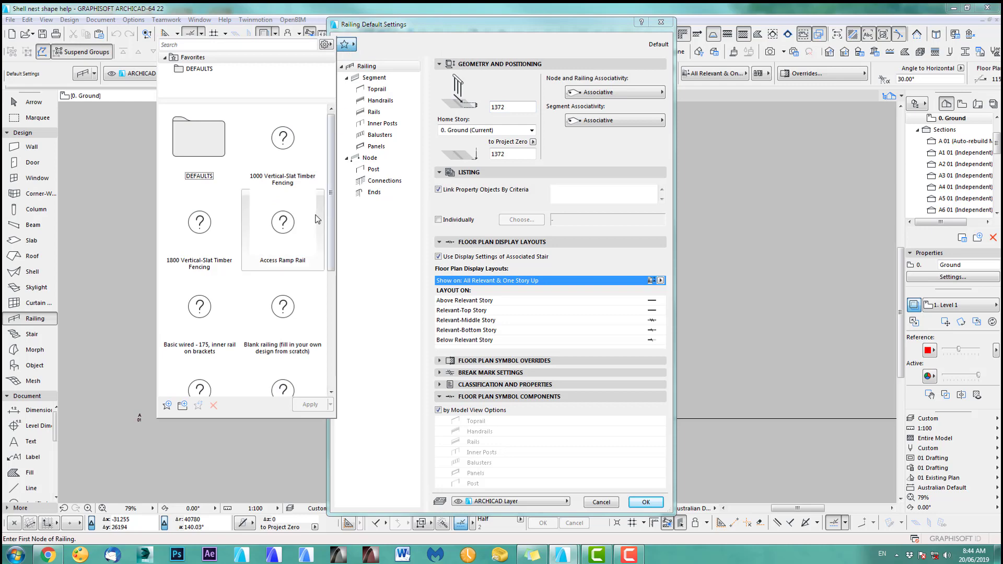
left_click(525, 28)
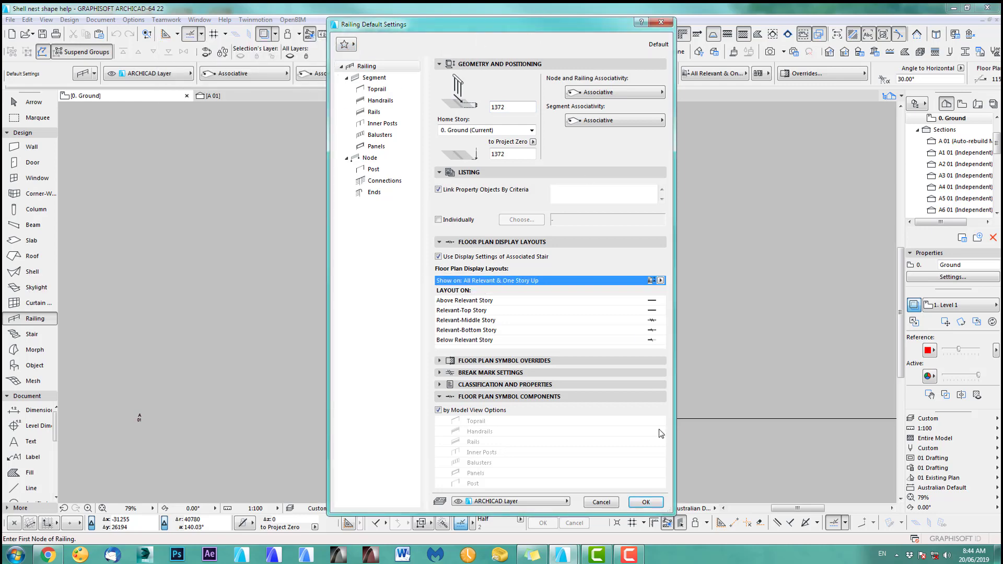
left_click(606, 503)
Check the favorites available in the Curtain Wall default settings, leaving the settings as they are
left_click(35, 303)
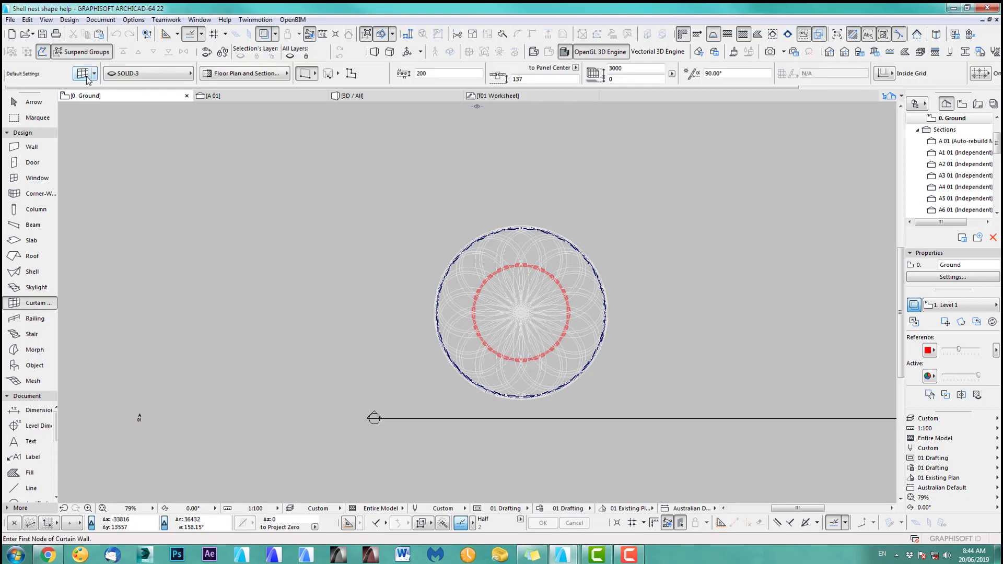
left_click(86, 77)
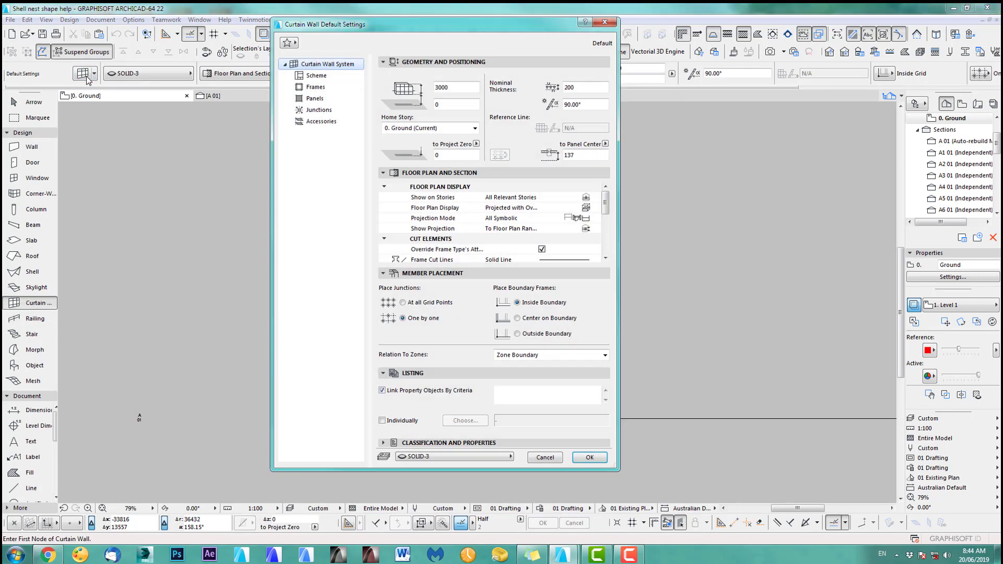
left_click(288, 43)
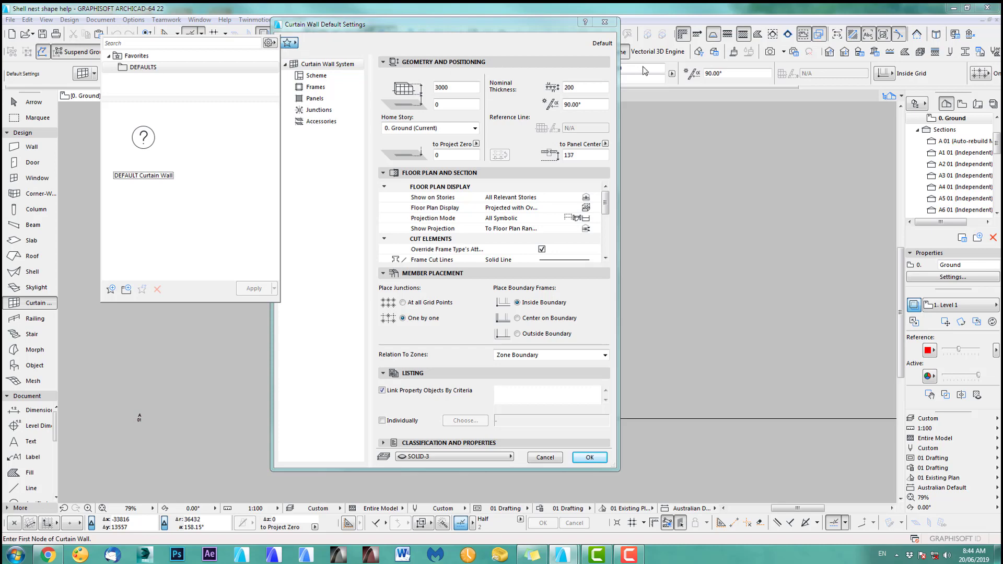
left_click(605, 22)
left_click(604, 23)
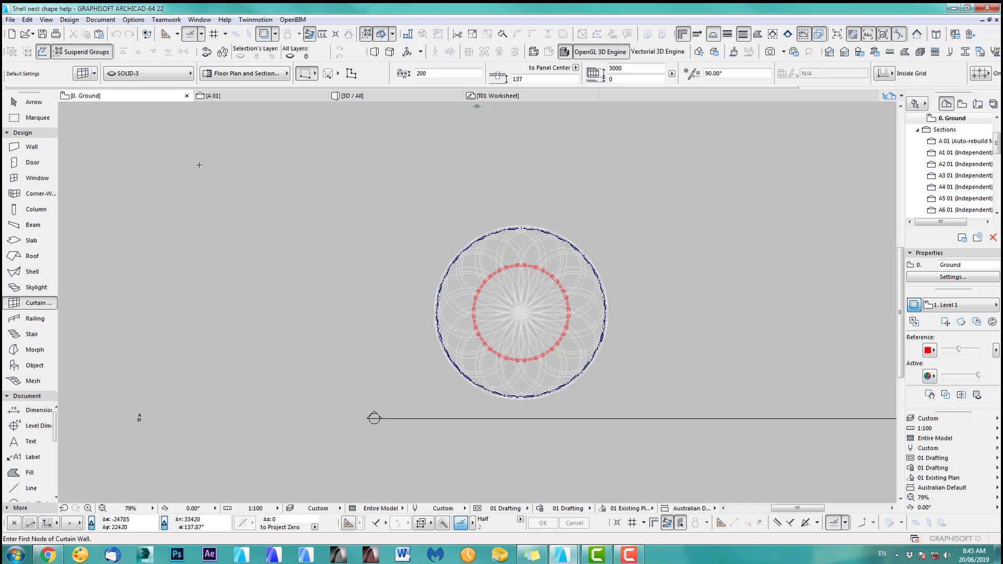
Review the New Project options for the AUS ARCHICAD 22 Template.tpl and launching a new instance, without creating a project
left_click(10, 20)
mouse_move(21, 34)
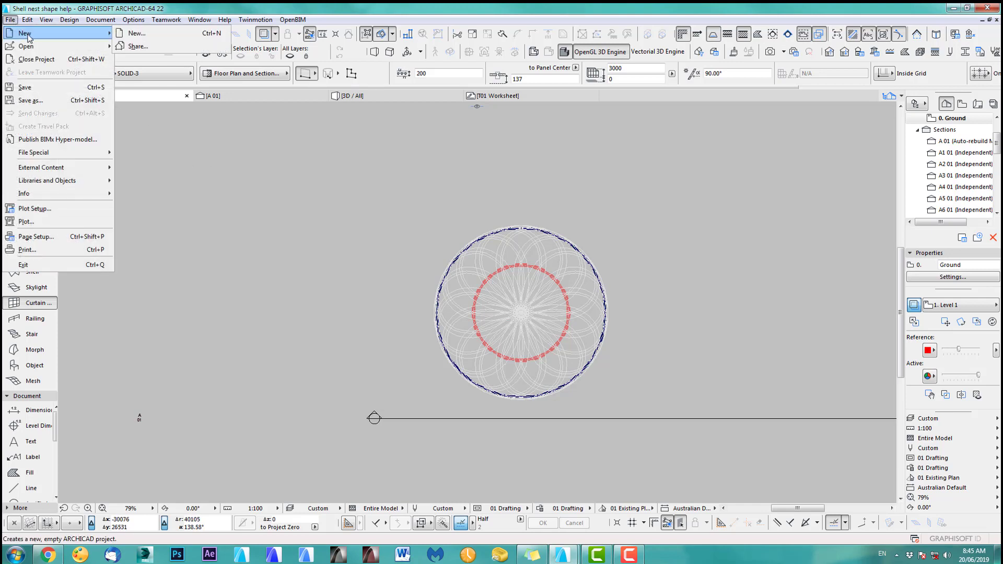
left_click(131, 34)
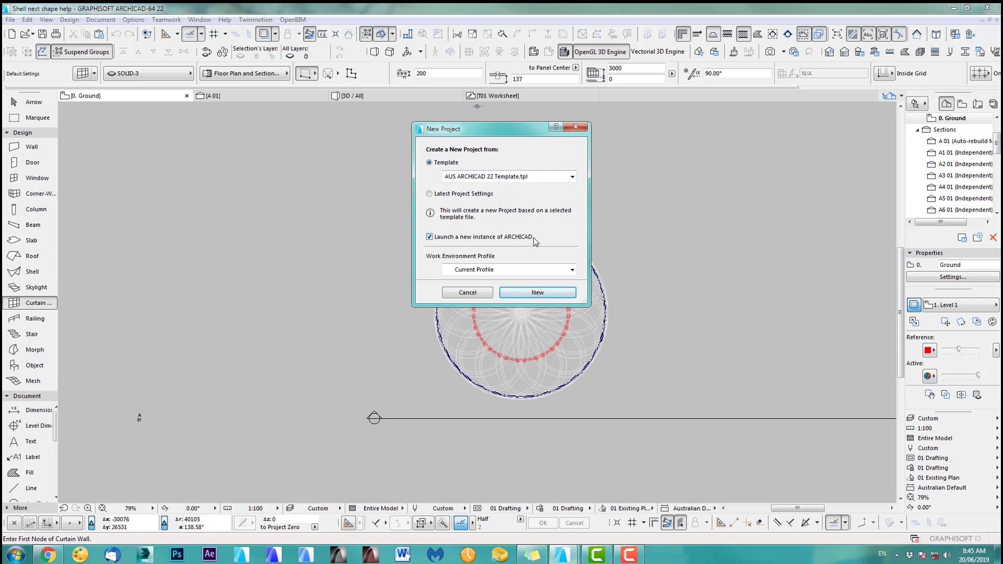
left_click(484, 294)
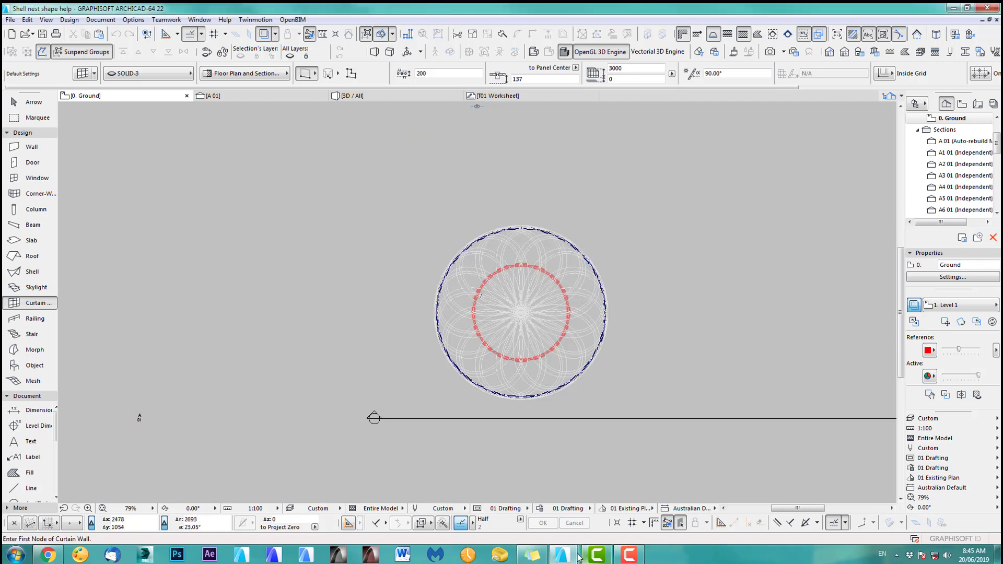
Switch to the Untitled project and examine the favorites in the Stair default settings
mouse_move(564, 559)
left_click(621, 499)
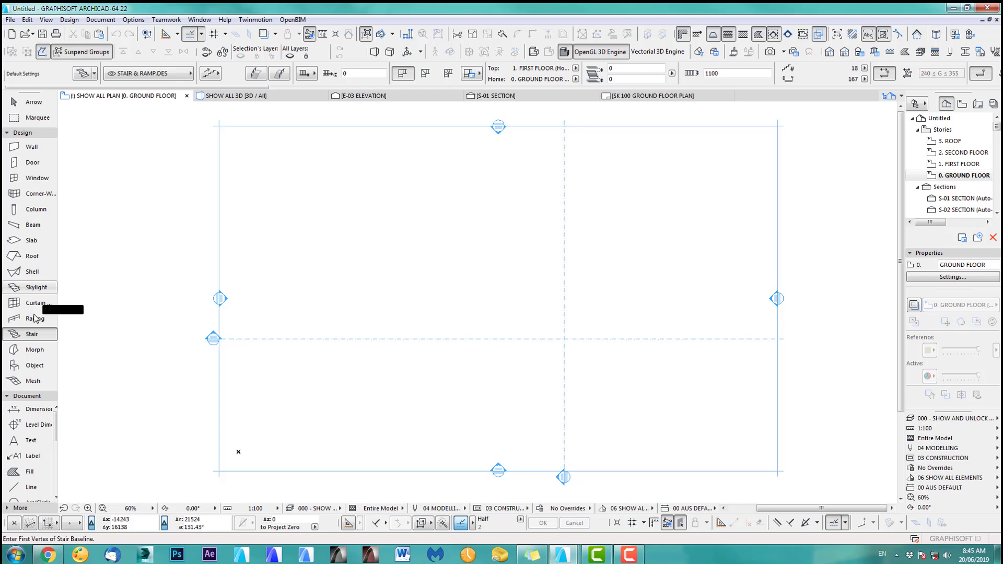
left_click(82, 74)
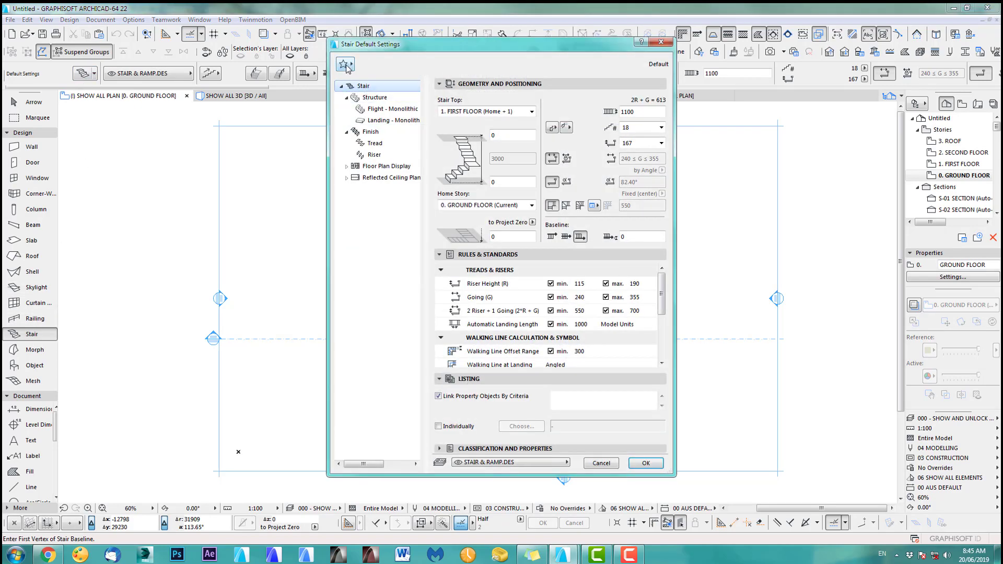
left_click(345, 65)
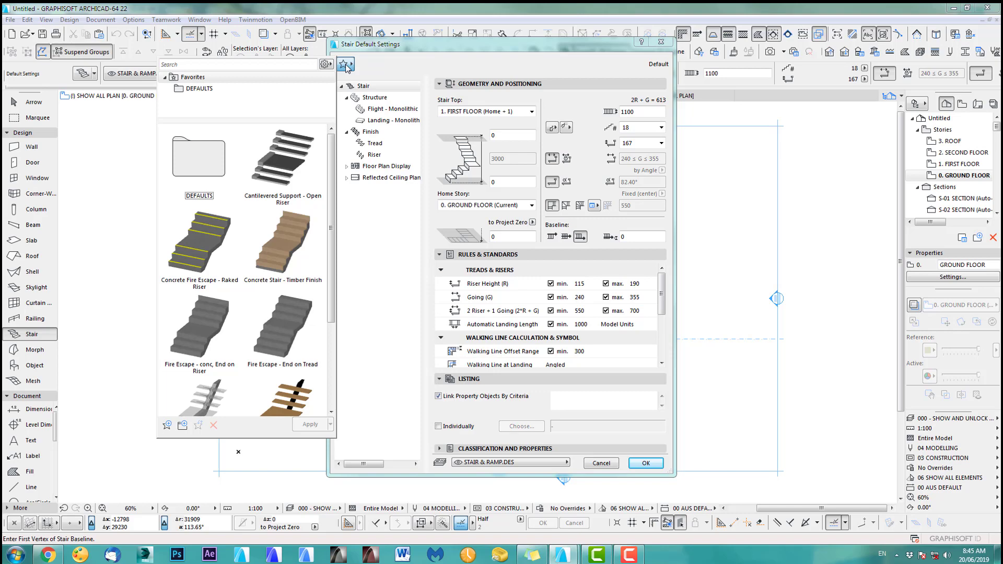
scroll(326, 347, "down", 3)
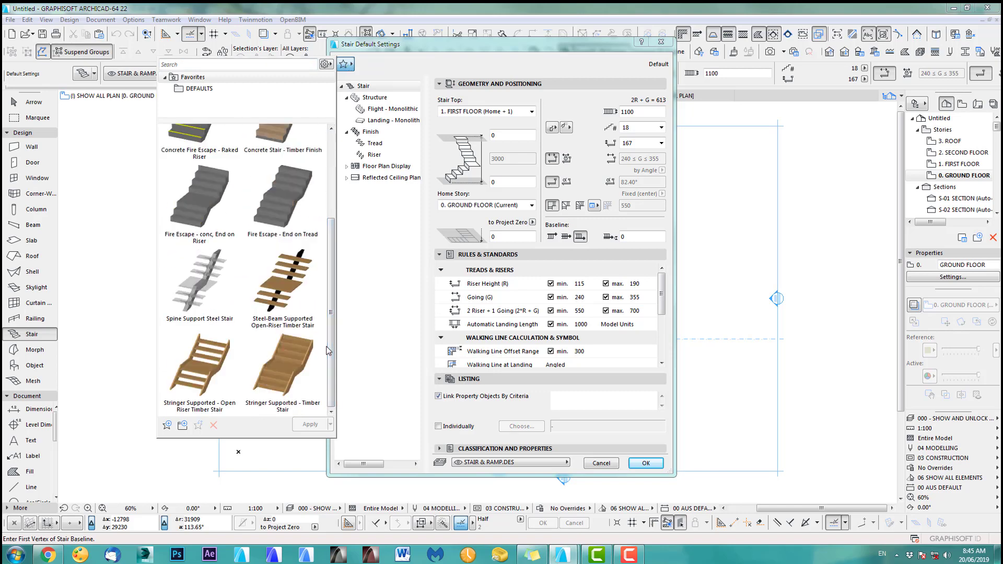
left_click(645, 462)
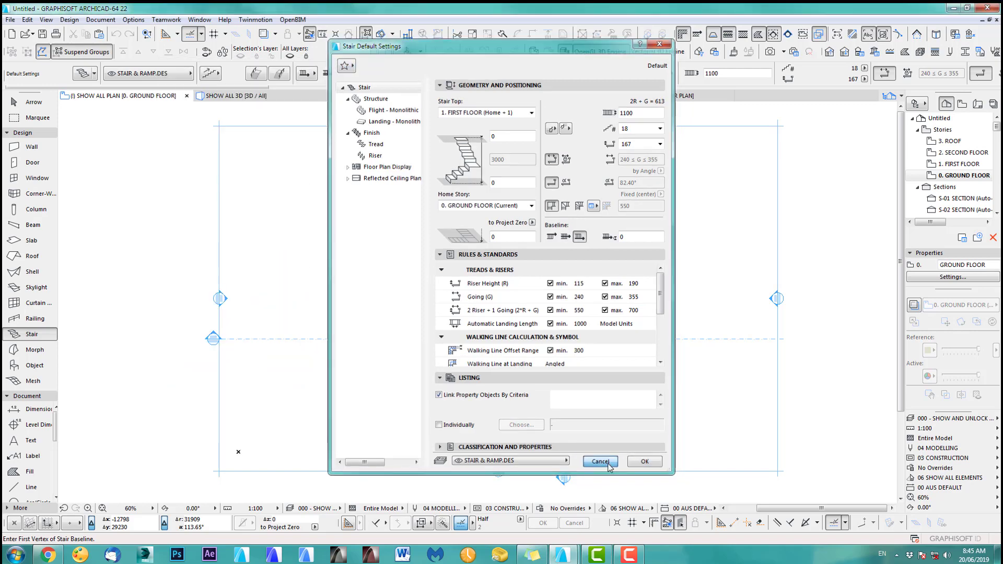
left_click(646, 463)
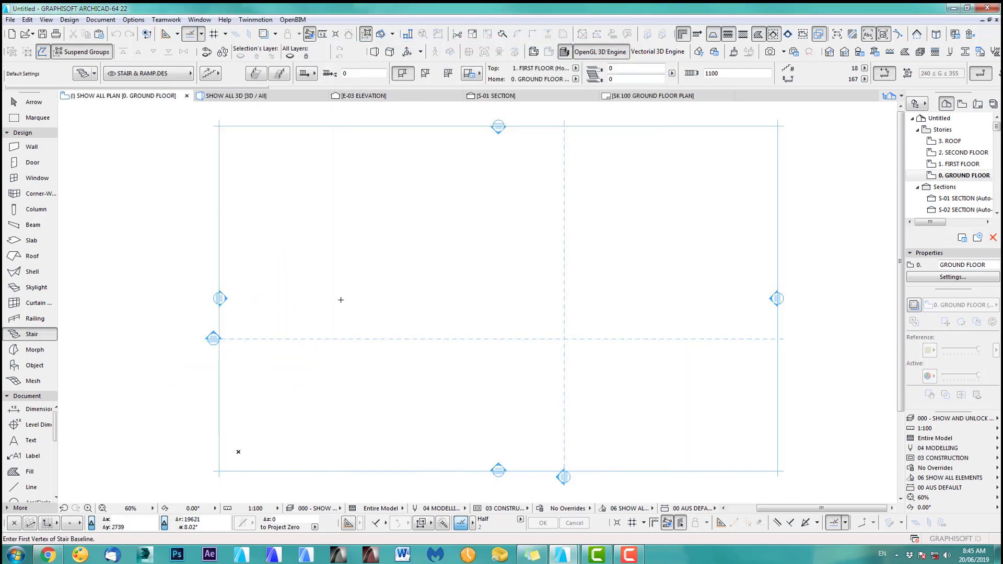
Look through the Stair tool's quick favorites list without applying any of them
left_click(95, 75)
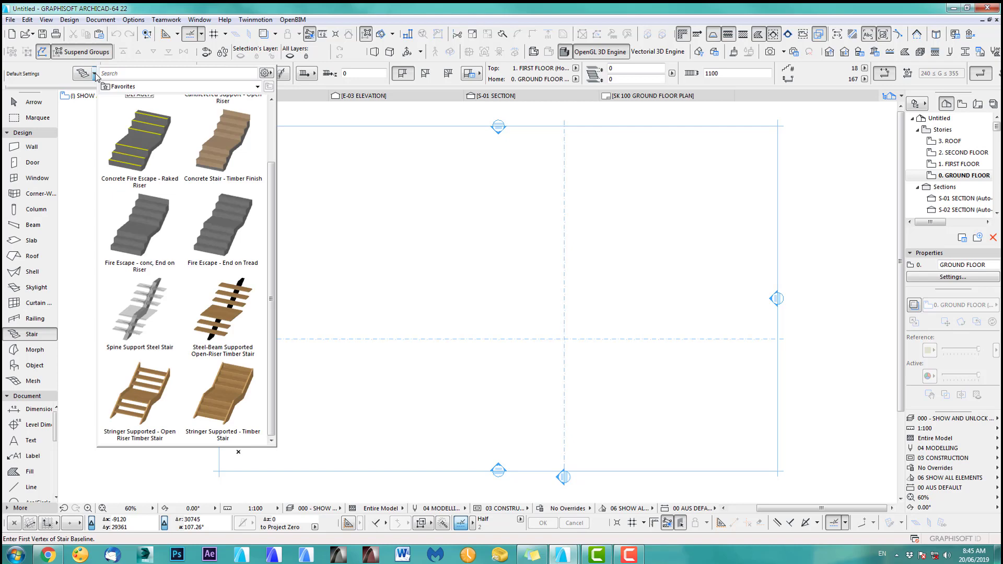
left_click_drag(271, 232, 271, 174)
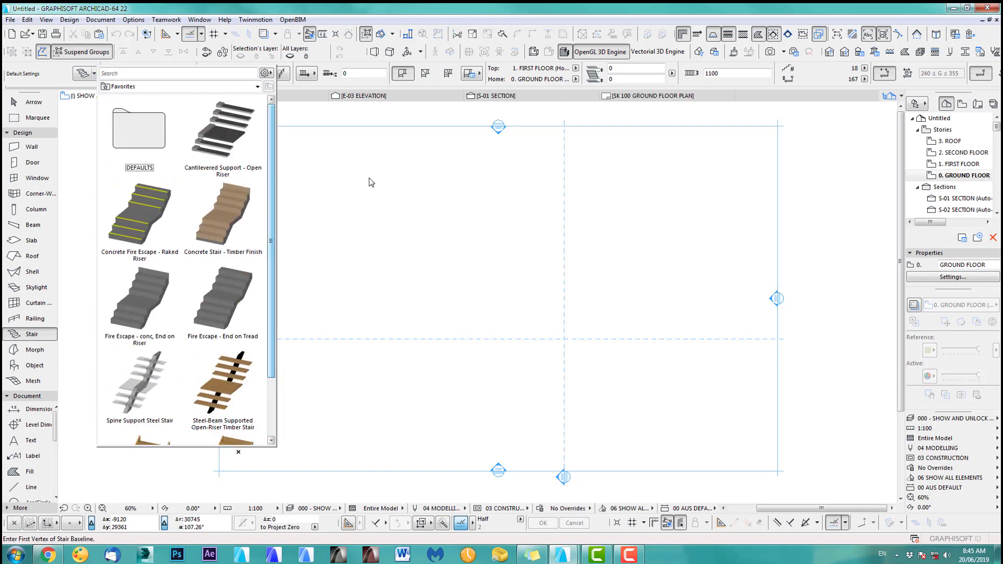
left_click(238, 452)
Switch to the Shell nest shape help project and check the Curtain Wall tool's quick favorites list
mouse_move(562, 555)
left_click(520, 507)
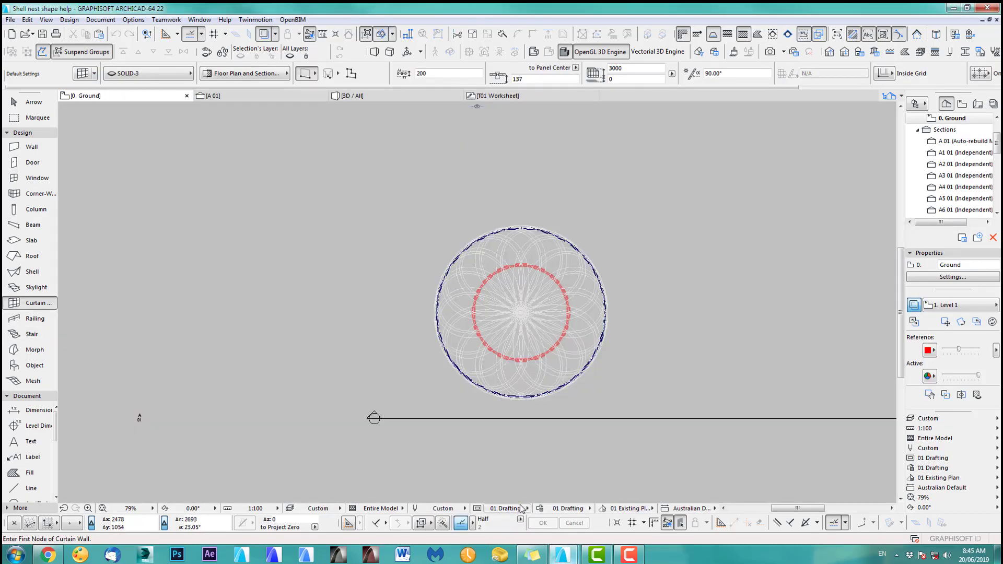
left_click(95, 75)
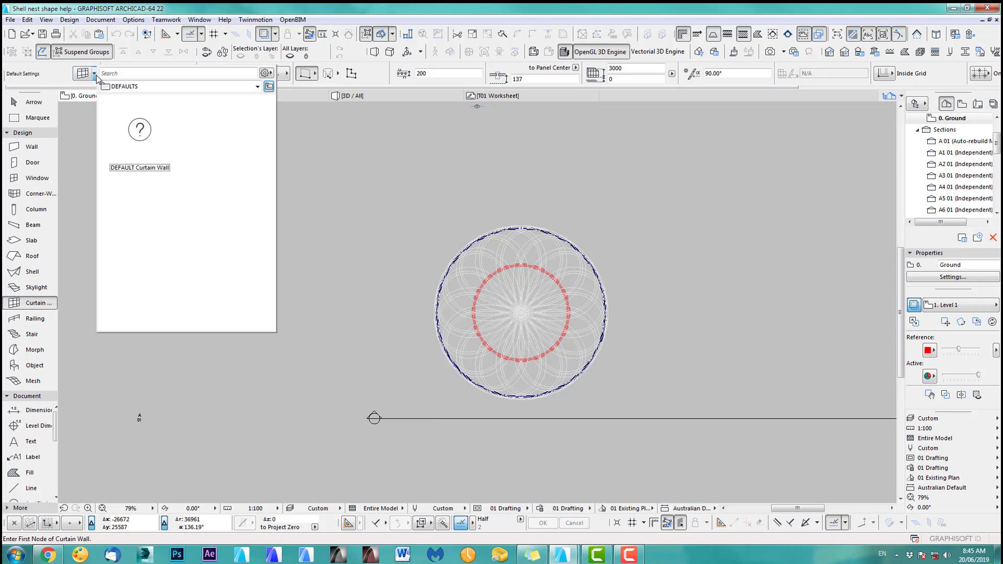
left_click(353, 162)
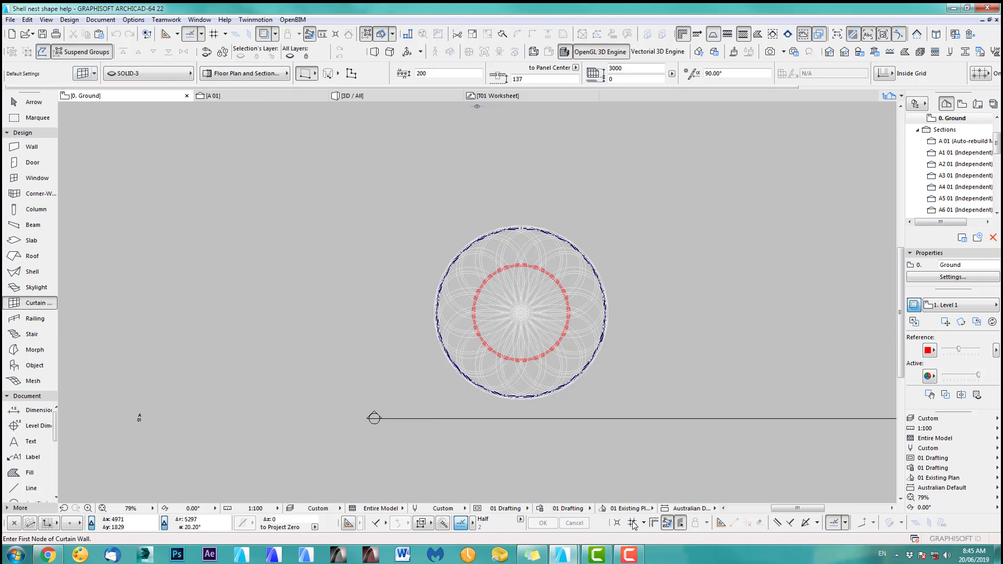
Return to the Untitled project and display the Favorites palette over the upper middle of the floor plan
mouse_move(562, 557)
left_click(621, 496)
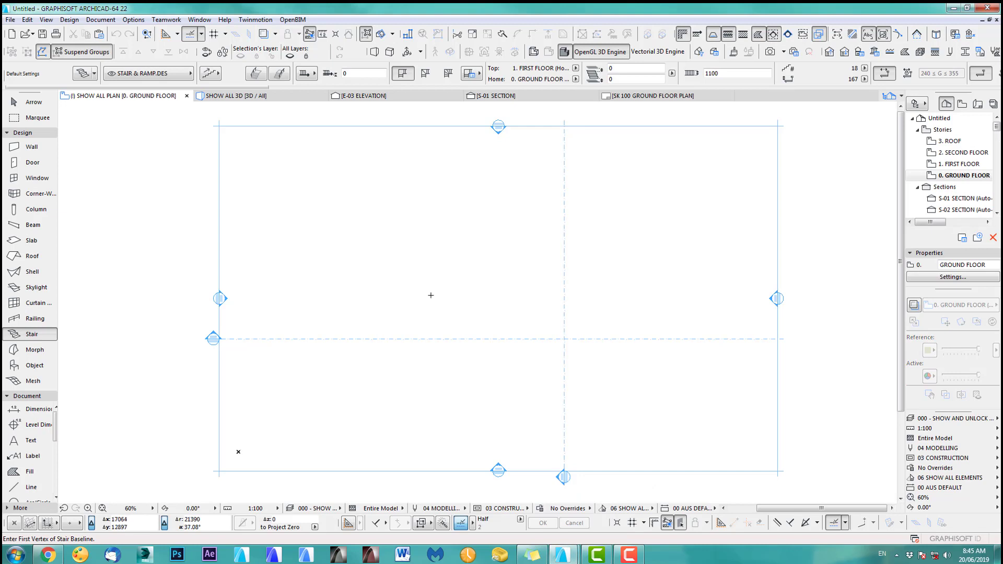
left_click(205, 20)
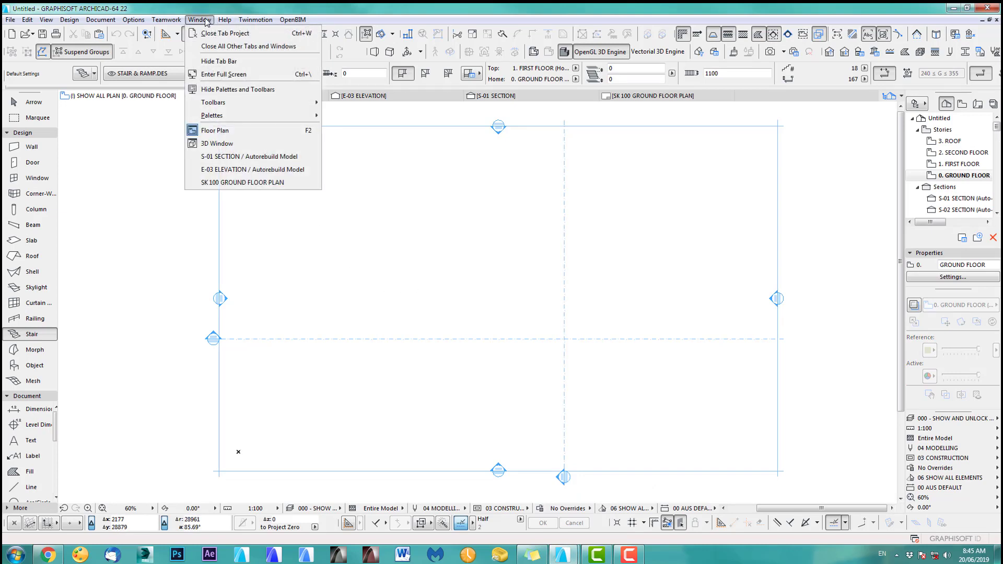
mouse_move(216, 105)
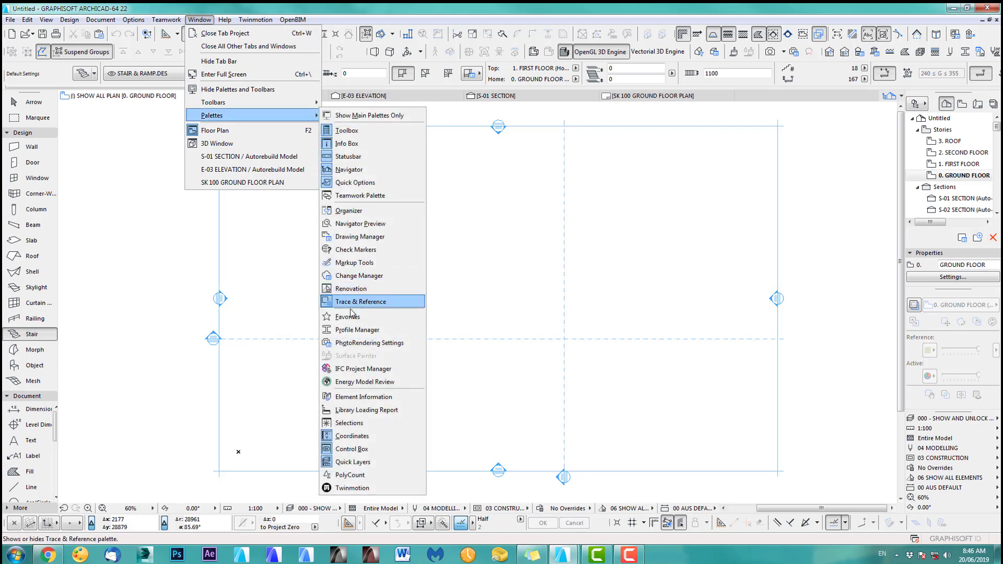
left_click(347, 317)
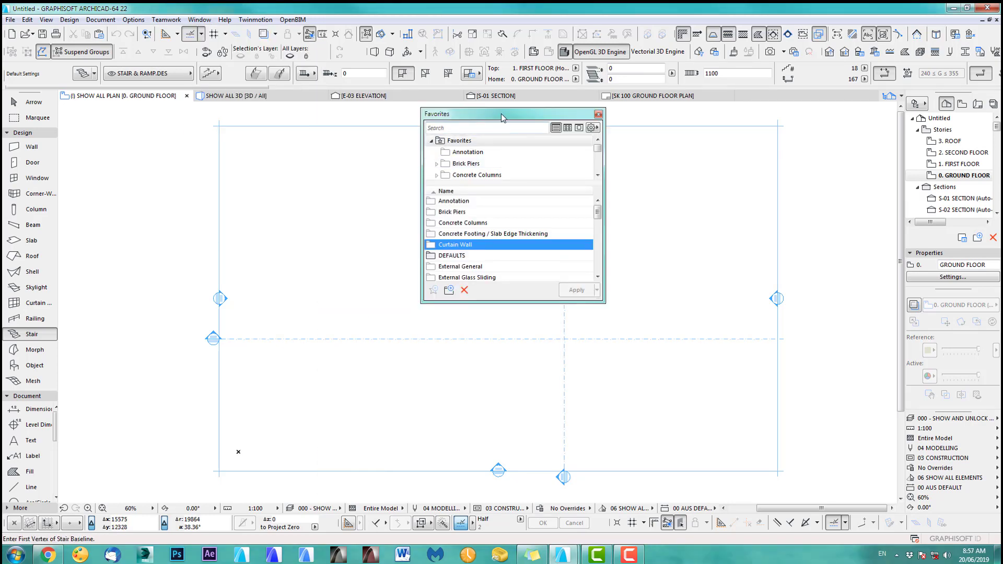
left_click_drag(502, 117, 453, 118)
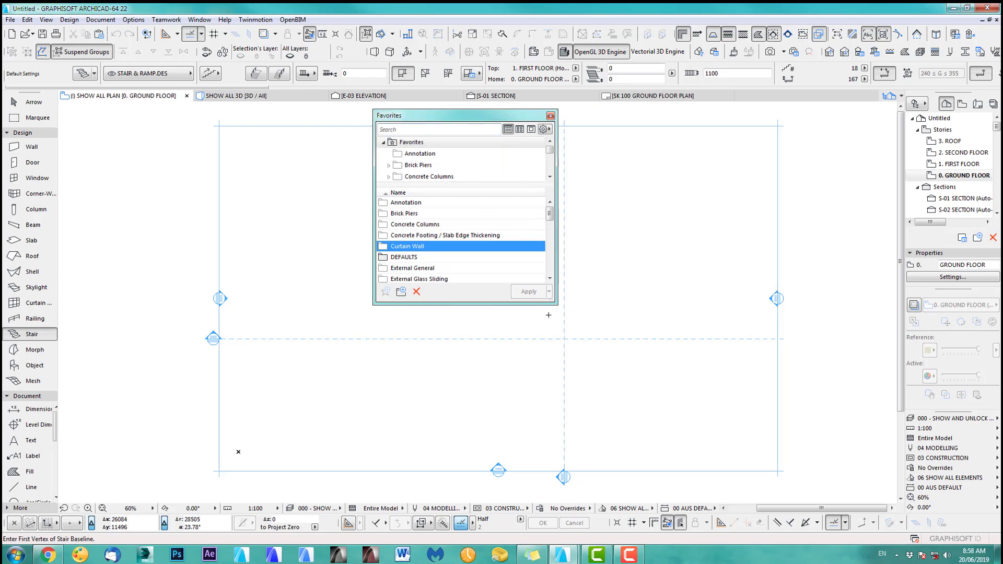
Examine the Import/Export Favorites options, then close them without exporting
left_click(545, 130)
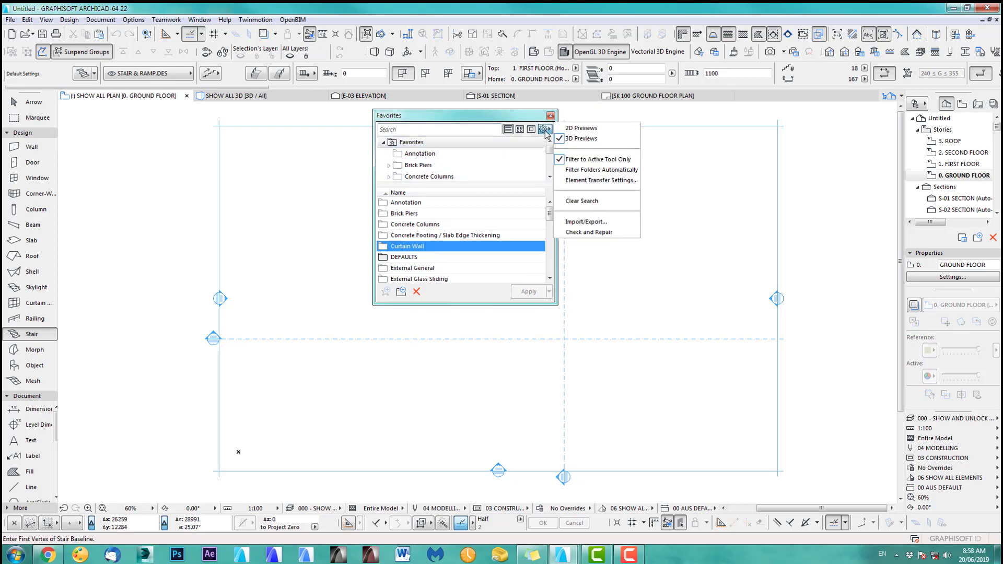
left_click(573, 226)
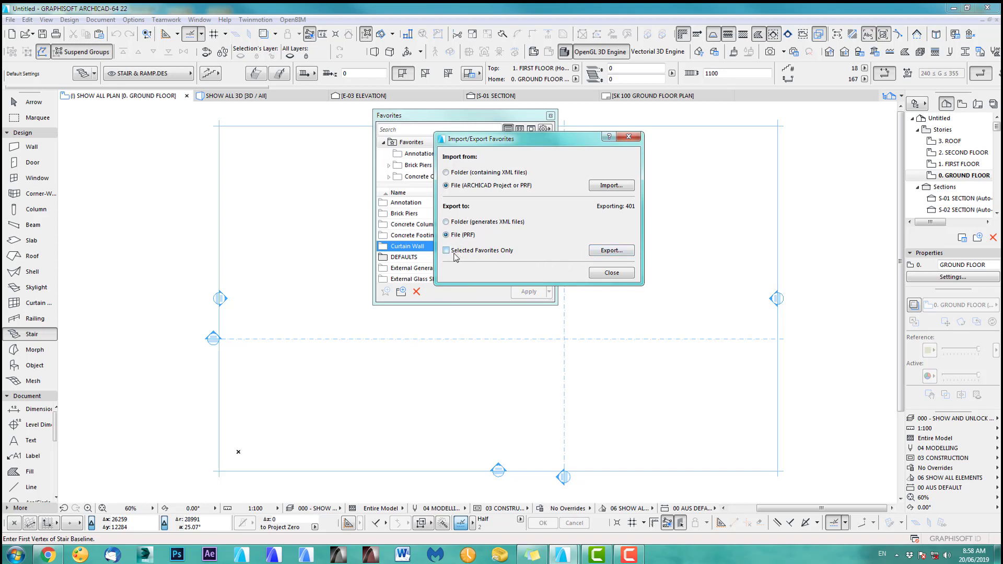
left_click(611, 272)
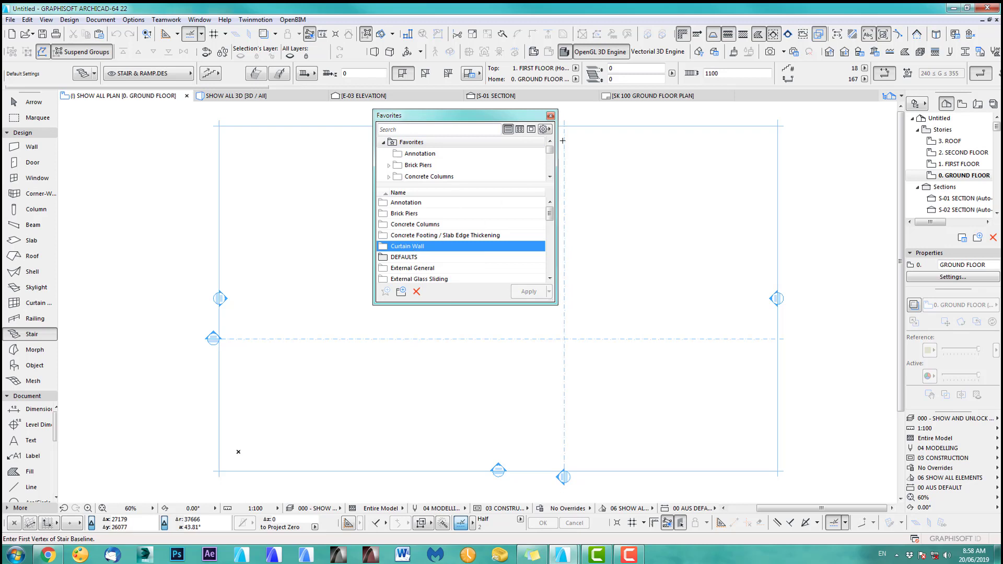
Start exporting only the selected Curtain Wall favorites folder to a PRF file
left_click(544, 129)
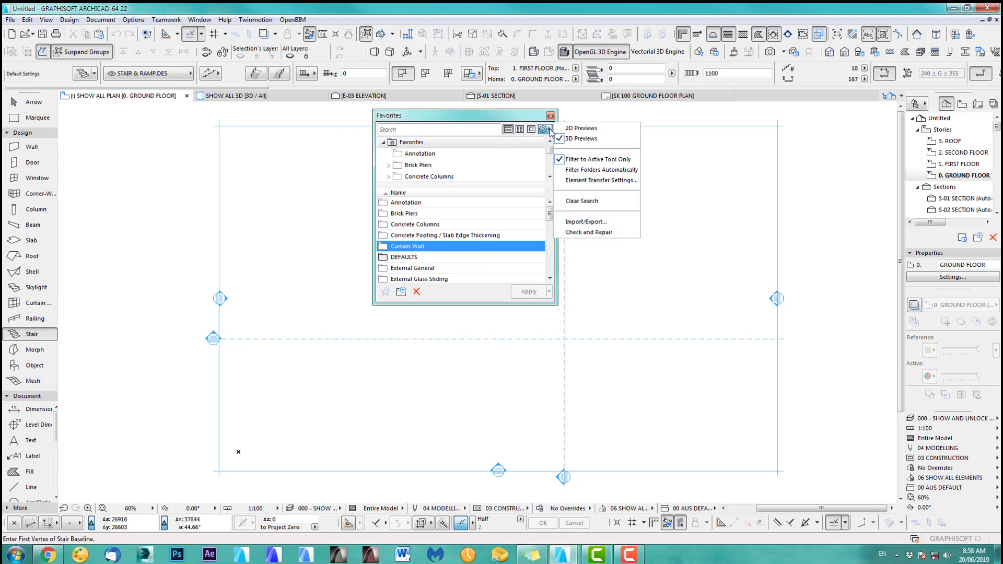
left_click(581, 222)
left_click(463, 250)
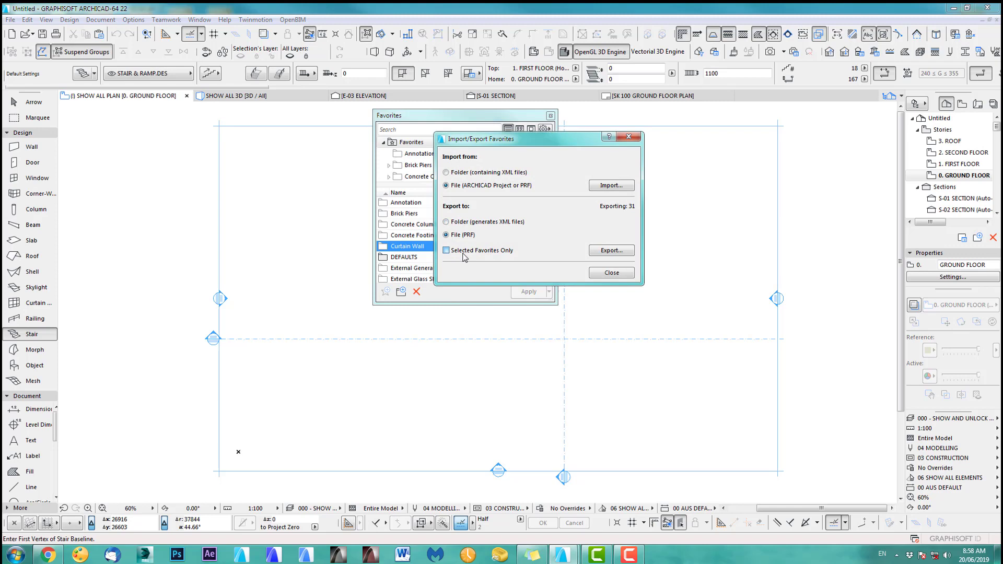
left_click(605, 251)
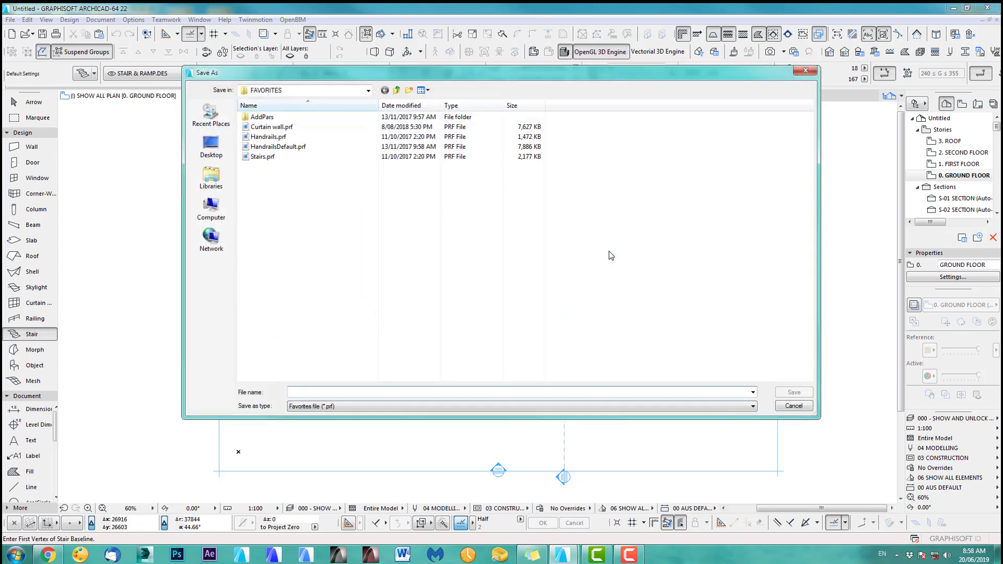
Create a folder named FAVORITES inside ARCHICAD's AC 22 folder and open it as the export destination
left_click(283, 95)
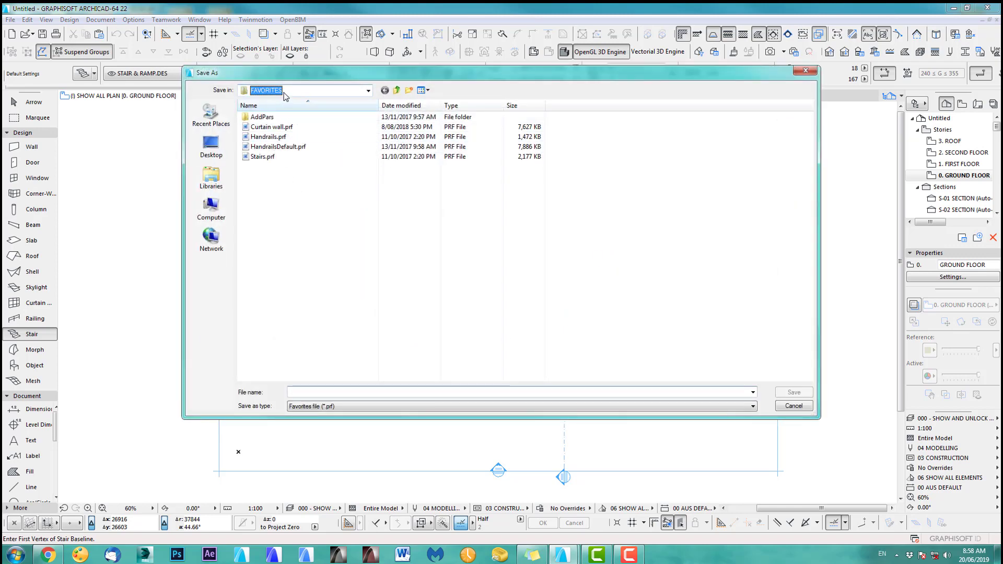
scroll(290, 136, "up", 1)
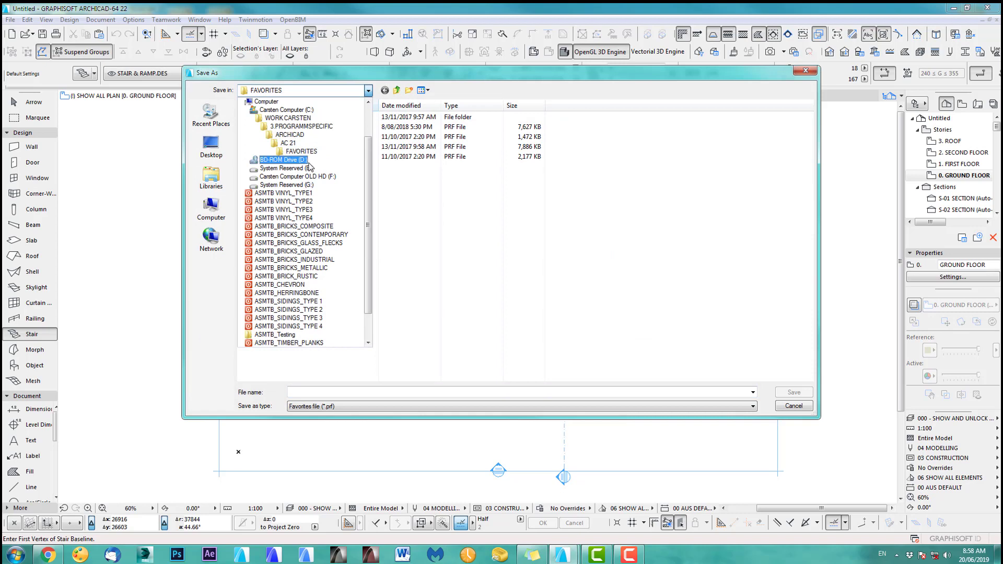
left_click(291, 139)
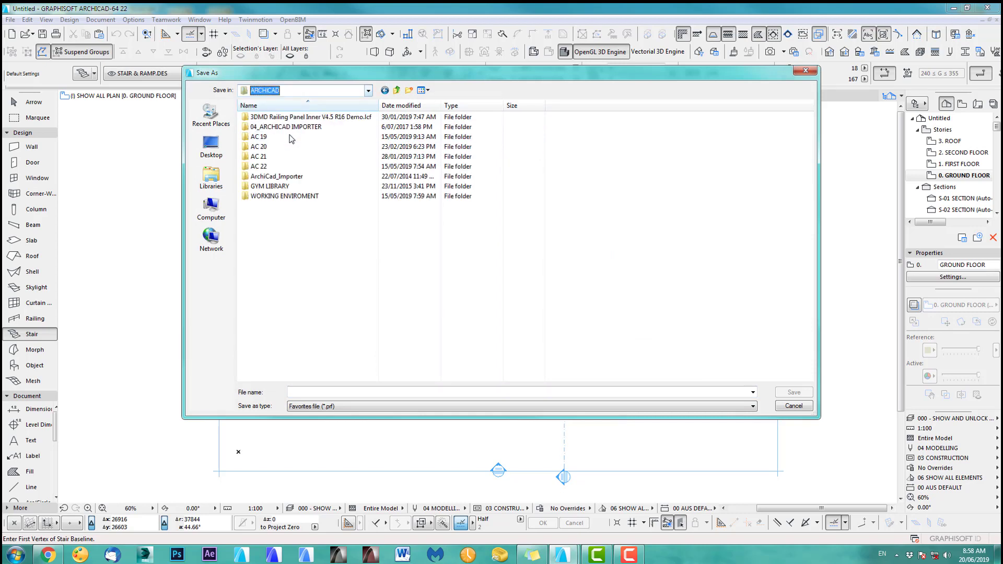
left_click(272, 167)
double_click(272, 167)
left_click(409, 90)
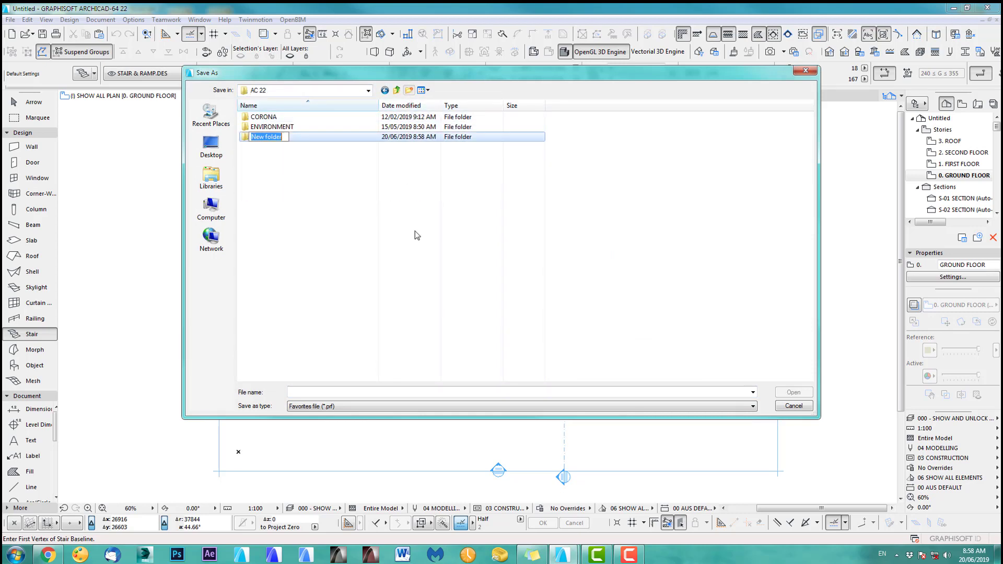
type("FAVORITES")
key("Return")
double_click(276, 138)
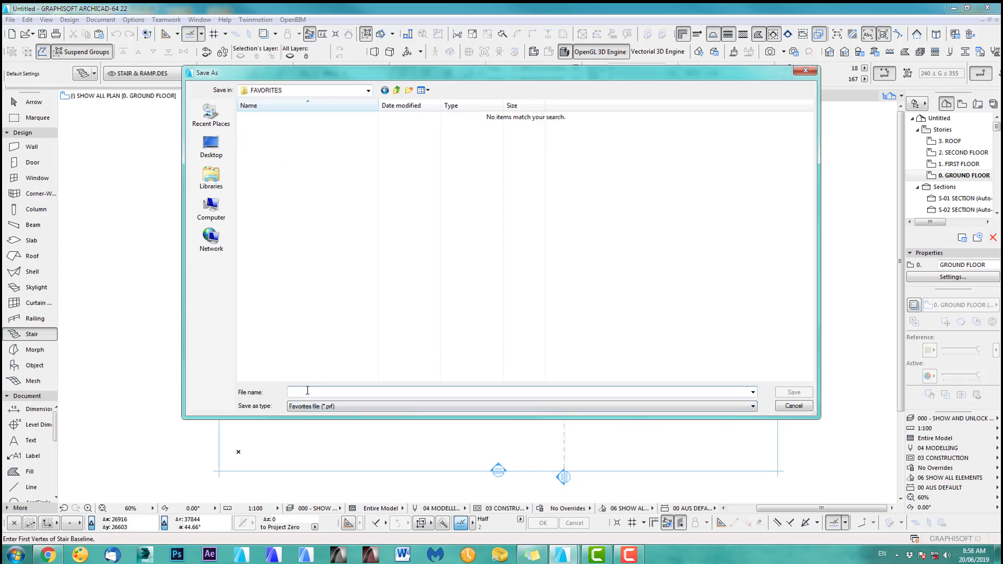
Name the exported favorites file Curtain Wall and save it
type("cUR")
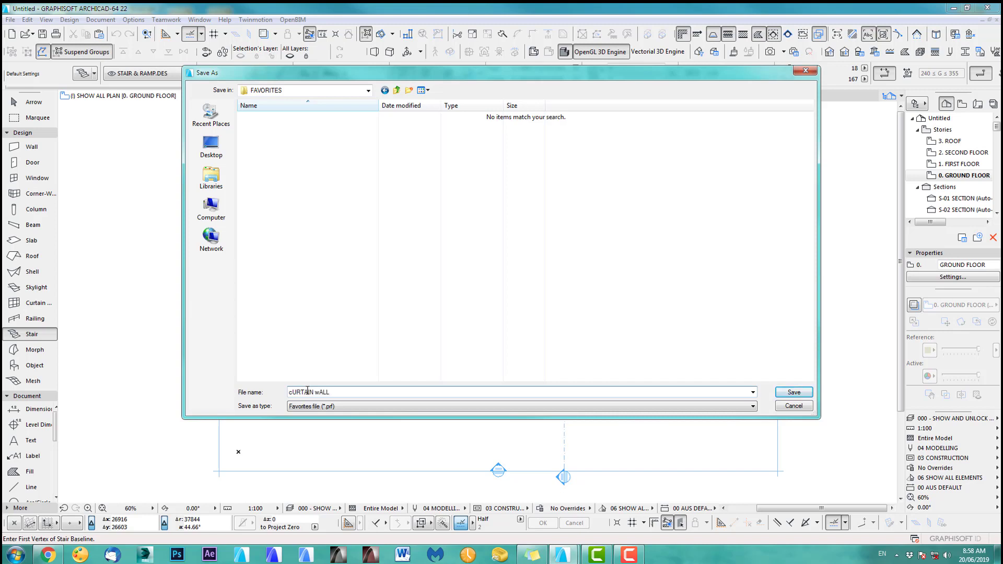
type("TAIN wAL")
key("ctrl+a")
key("BackSpace")
type("Curt")
left_click(800, 396)
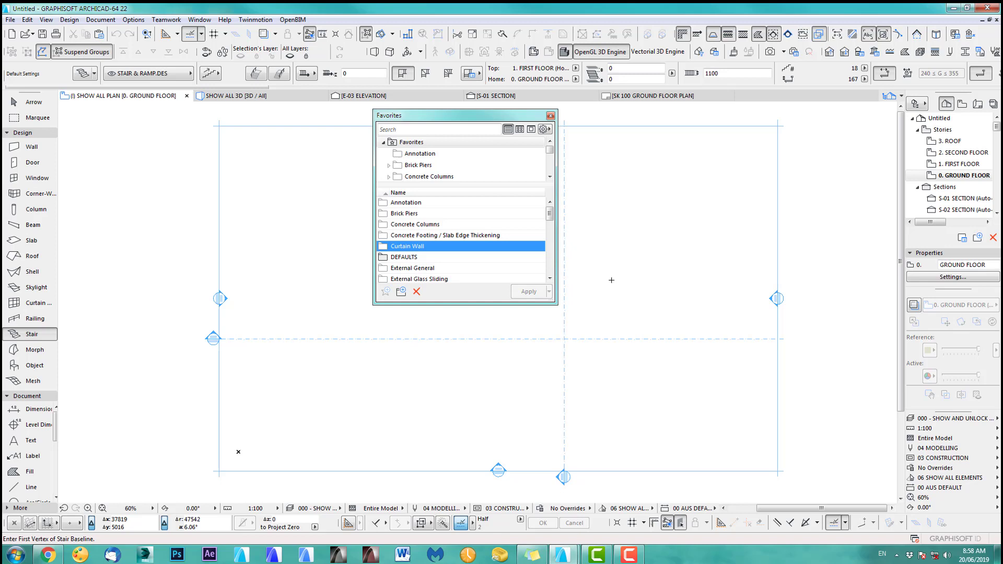
Select all stair favorites from Cantilevered Support - Open Riser through Stringer Supported - Timber Stair
left_click_drag(552, 220, 549, 262)
left_click(456, 216)
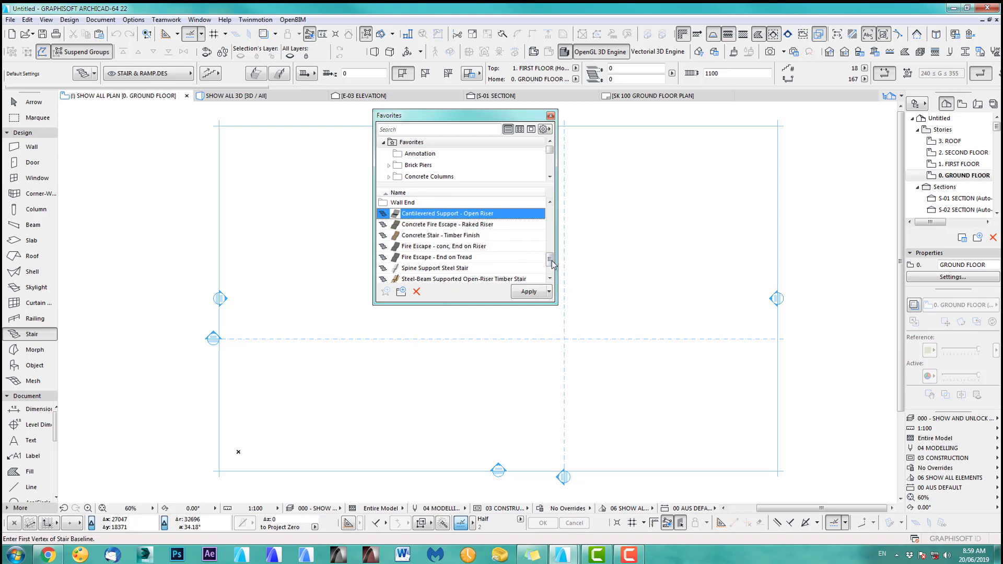
scroll(551, 264, "down", 1)
left_click(462, 268, "shift")
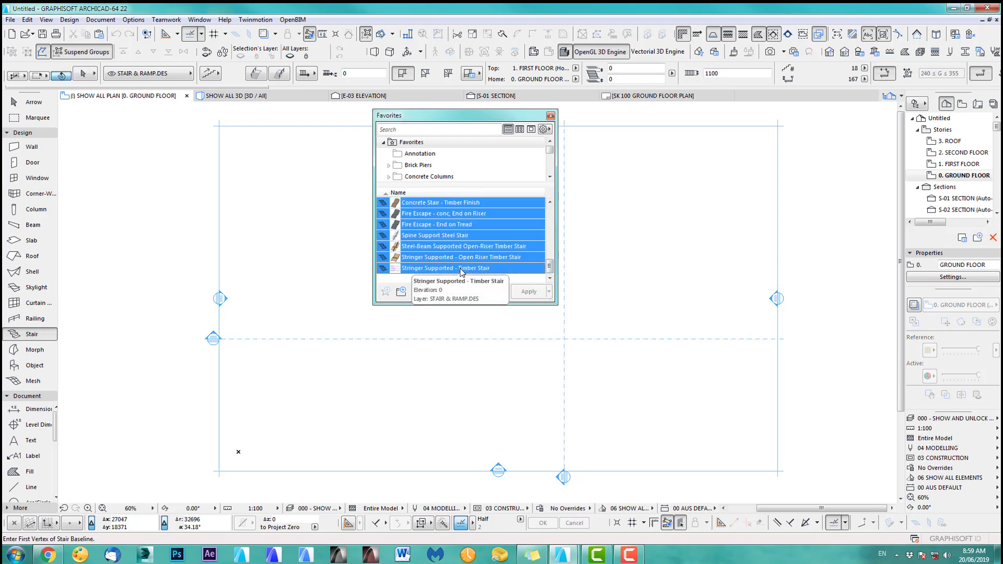
Export only the selected stair favorites to the FAVORITES folder as a PRF file named Handrails
left_click(545, 129)
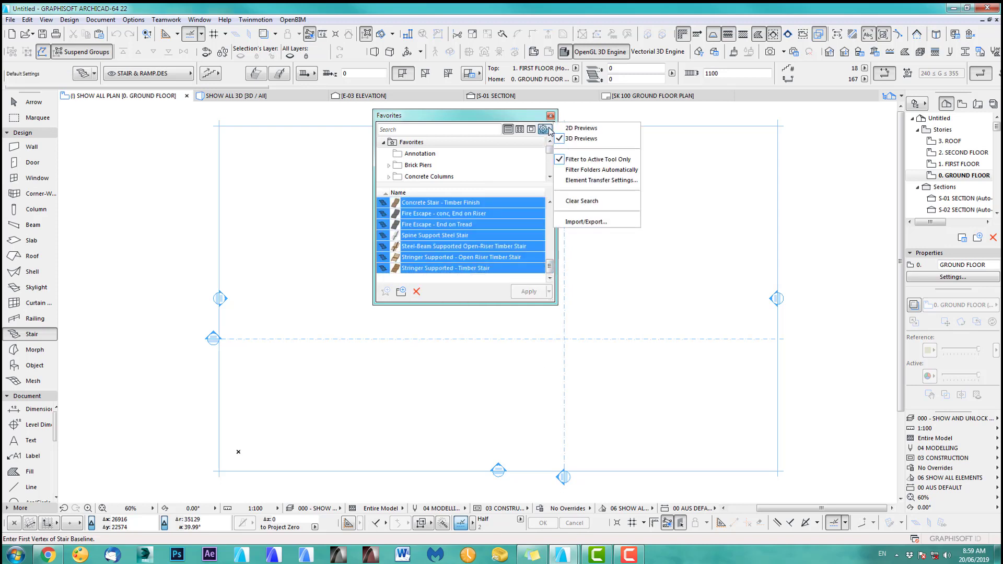
left_click(565, 221)
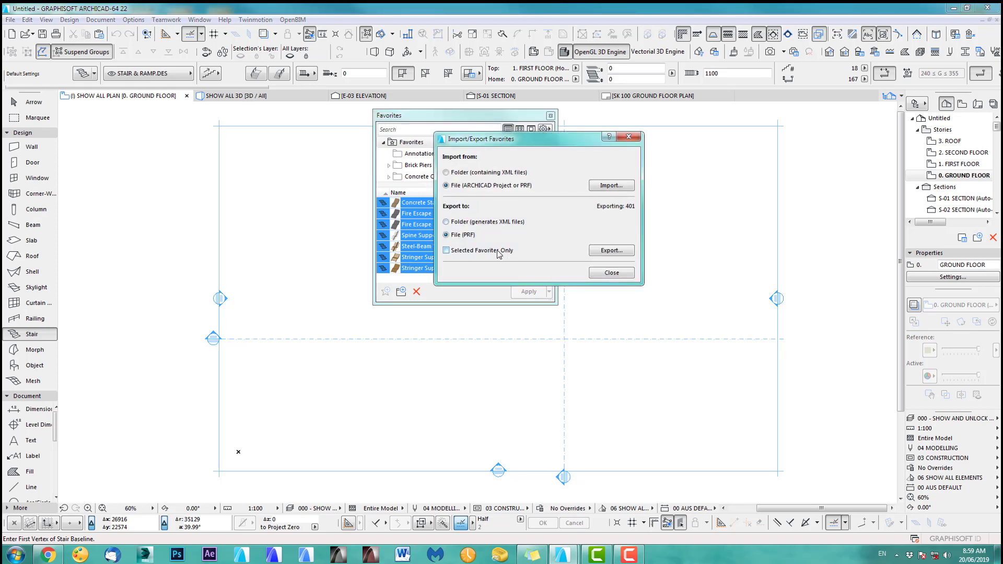
left_click(497, 252)
left_click(610, 250)
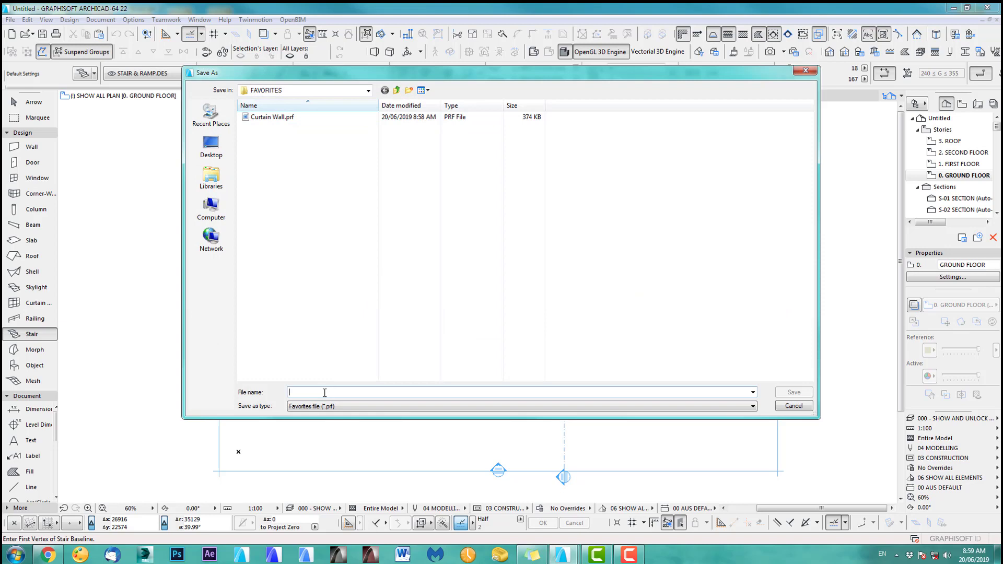
type("Handraiks")
key("BackSpace")
key("BackSpace")
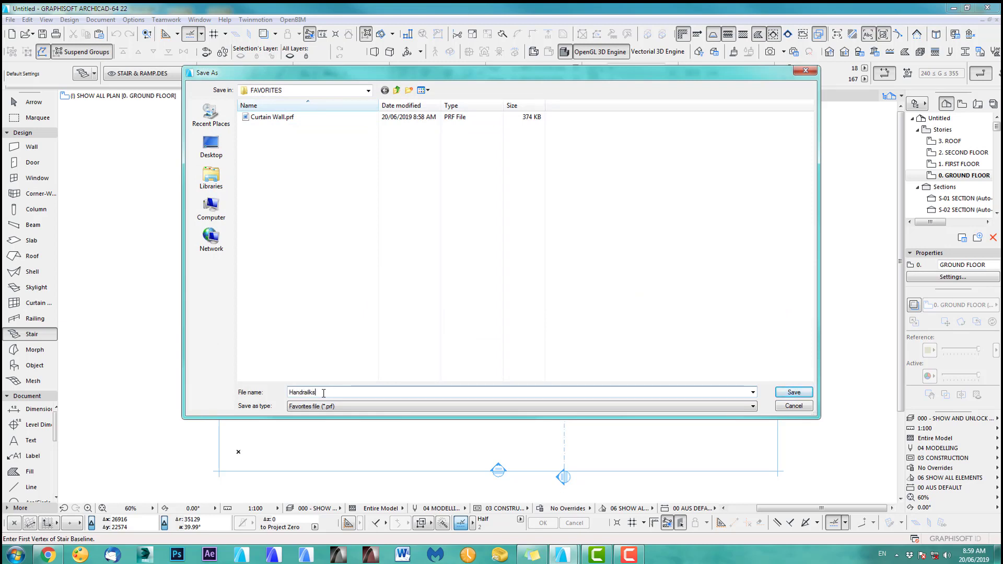
type("l")
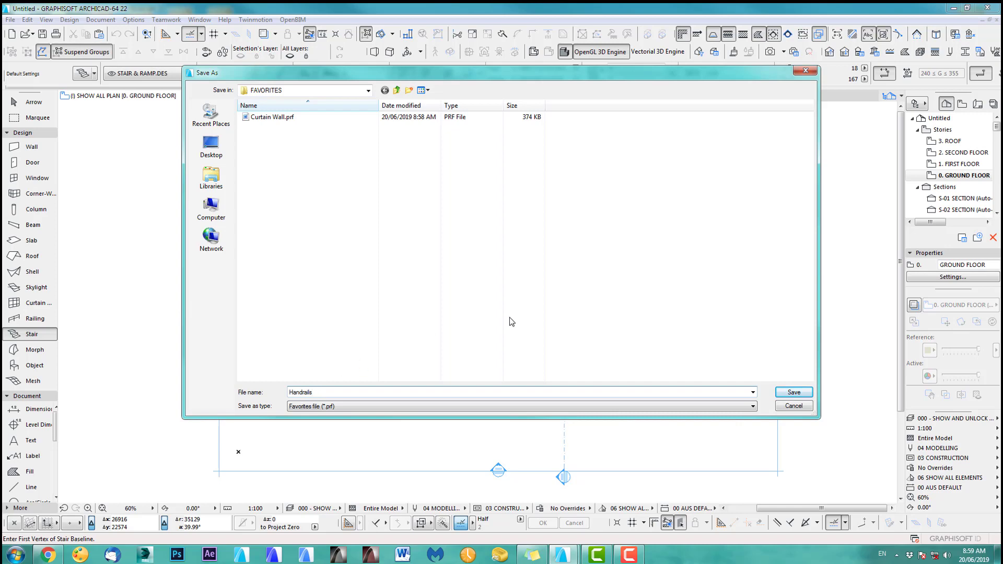
left_click(802, 392)
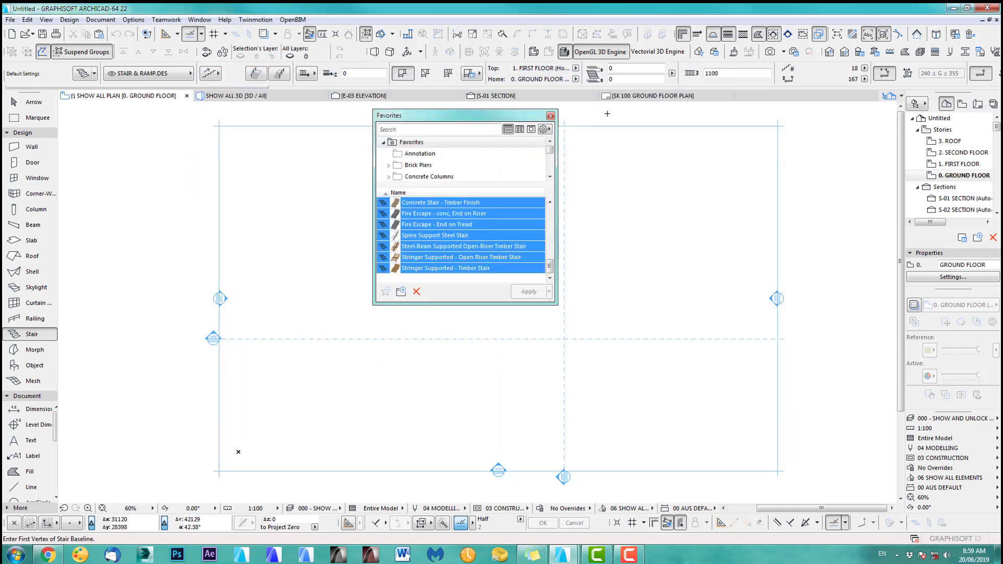
Switch to the Shell nest shape help project and display the Favorites palette floating over the floor plan
left_click(559, 557)
left_click(507, 500)
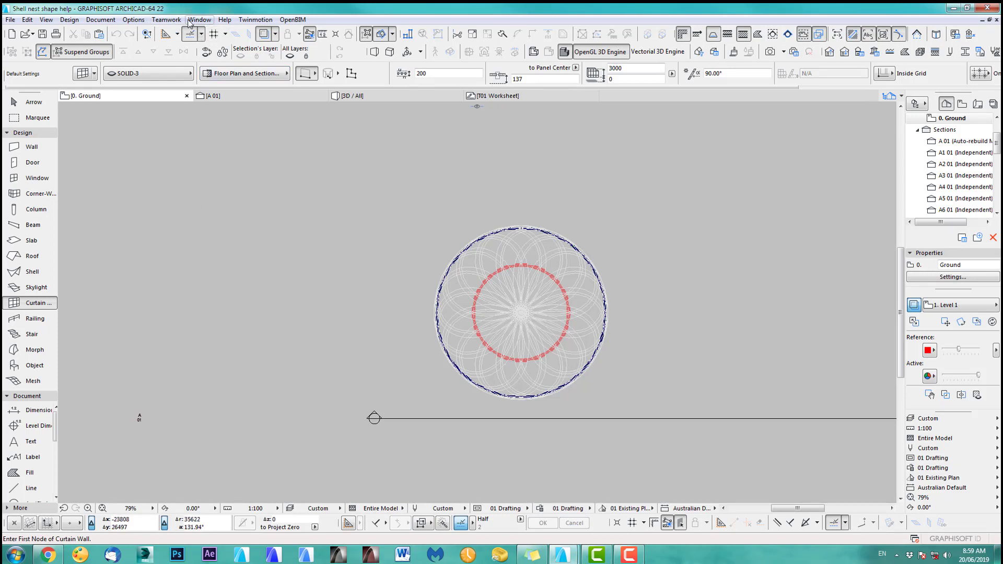
left_click(190, 20)
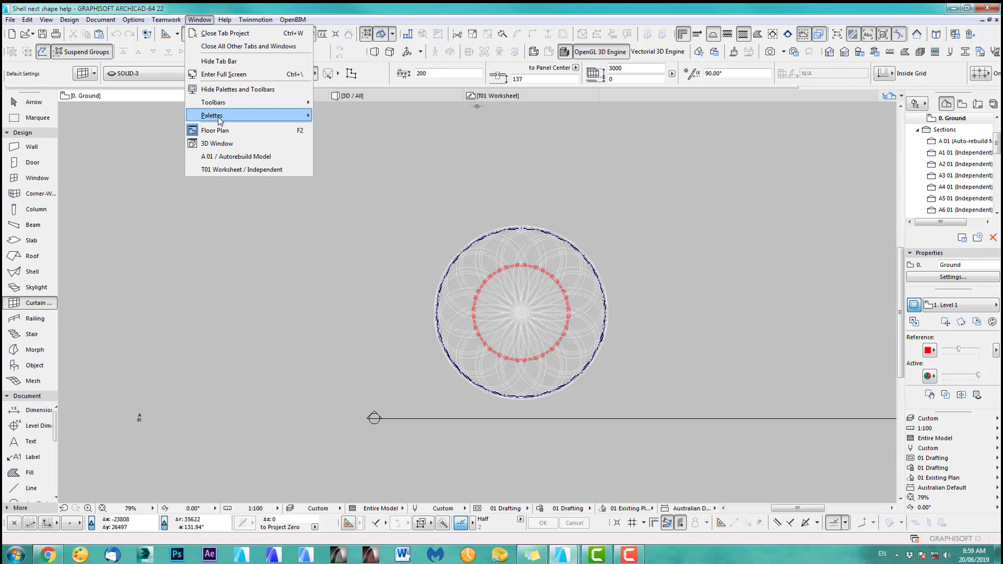
mouse_move(242, 119)
left_click(340, 317)
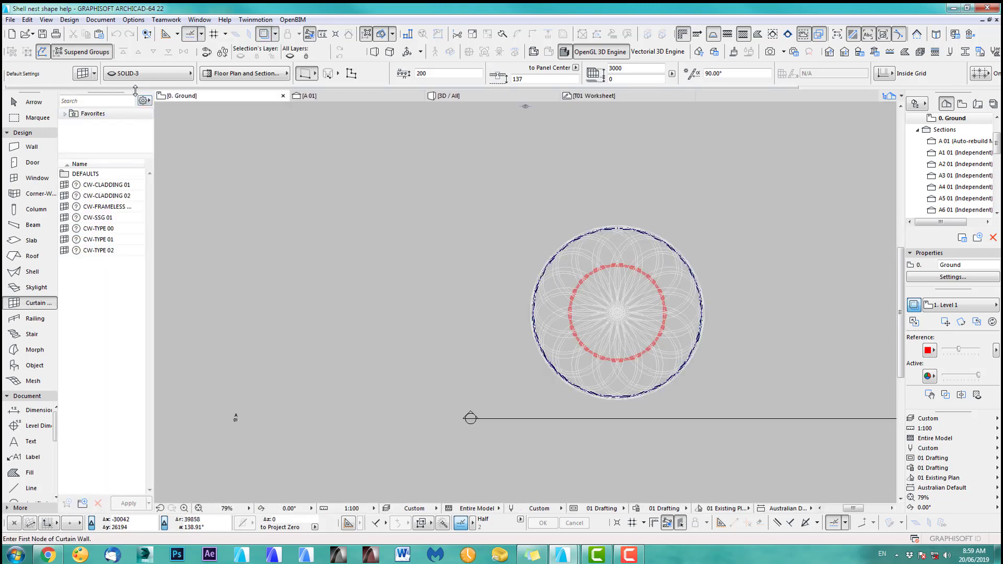
left_click_drag(132, 92, 395, 120)
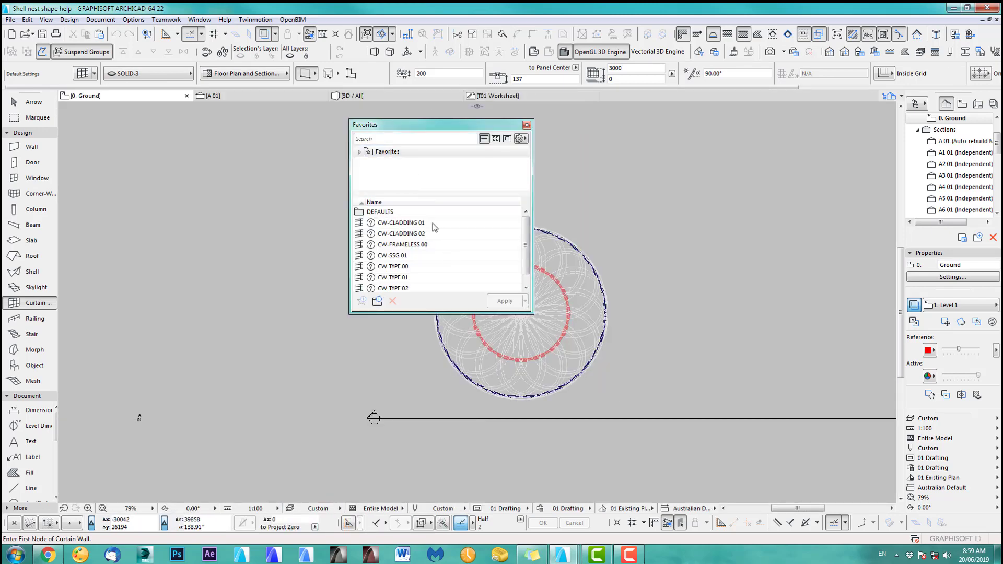
Import all favorites, including folders, from Handrails.prf in the AC 22 FAVORITES folder with the Overwrite option
left_click(524, 139)
left_click(559, 231)
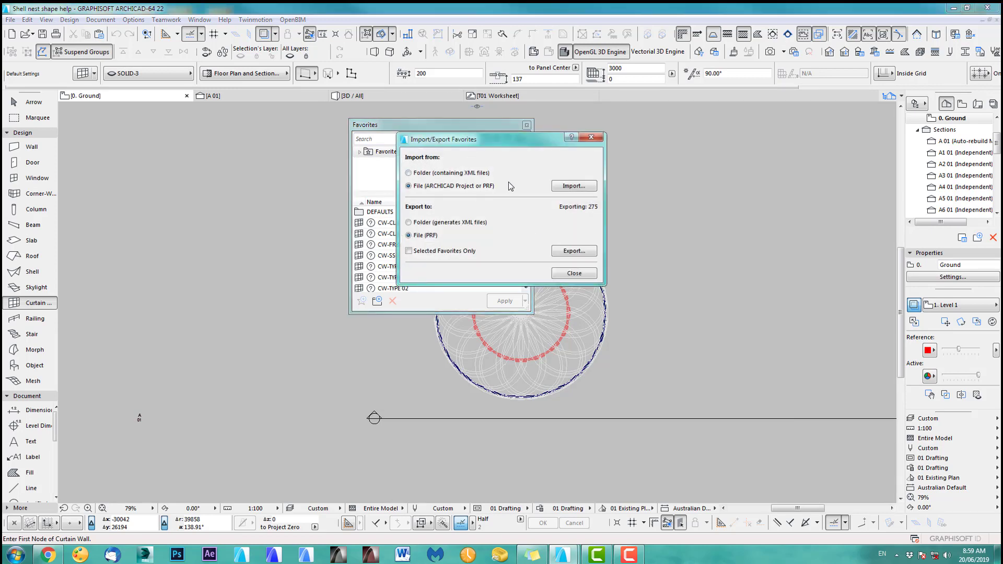
left_click(573, 186)
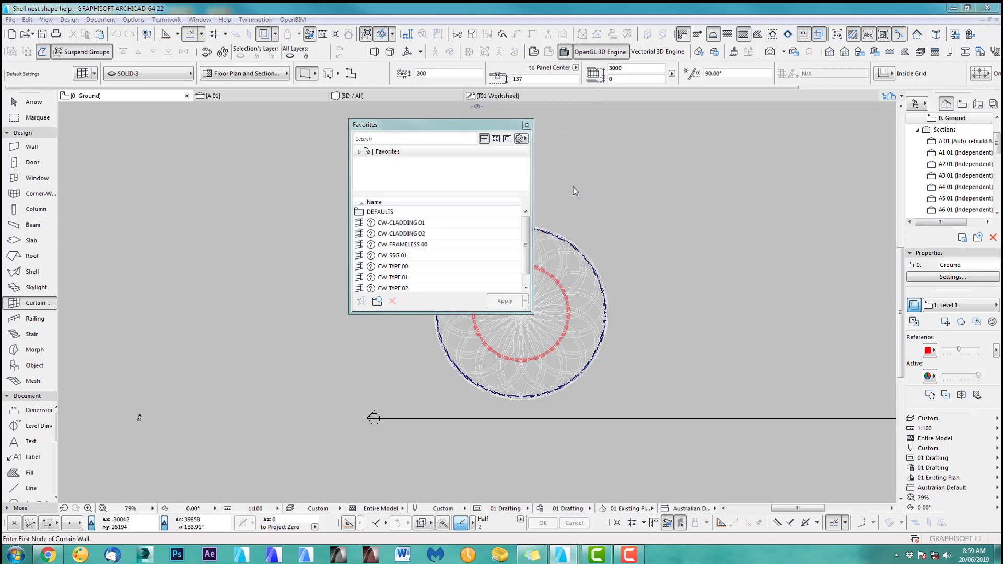
left_click(359, 192)
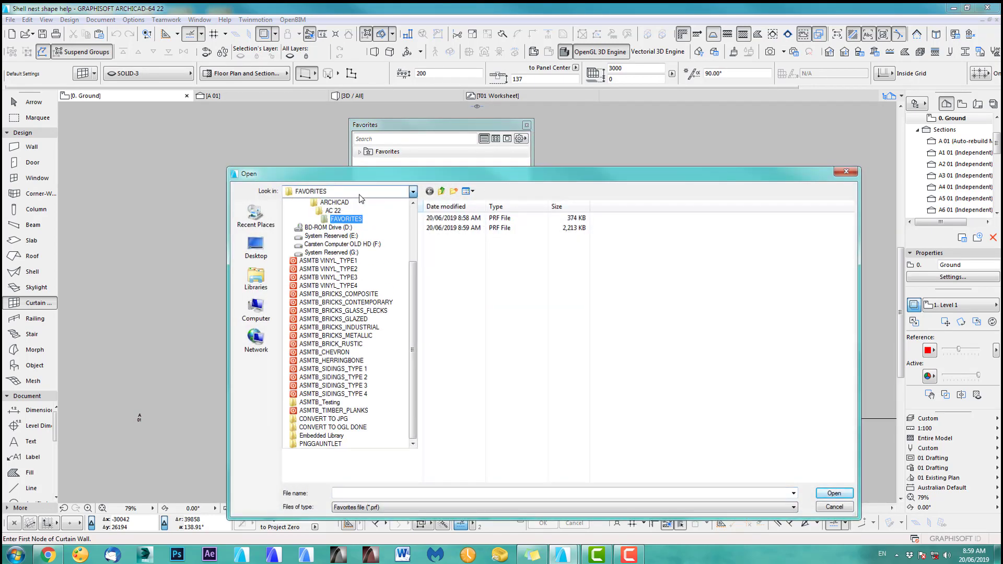
left_click(339, 218)
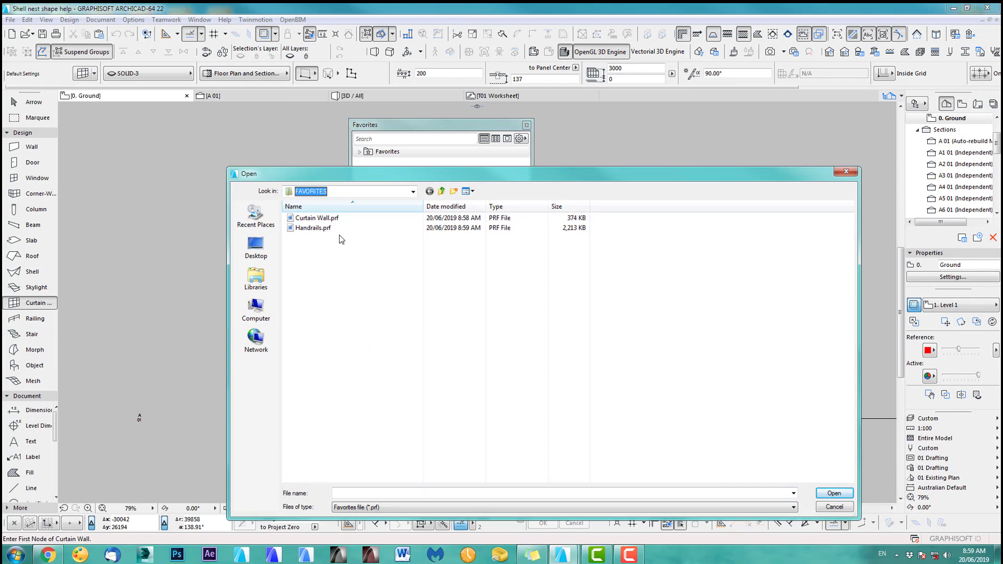
left_click(320, 228)
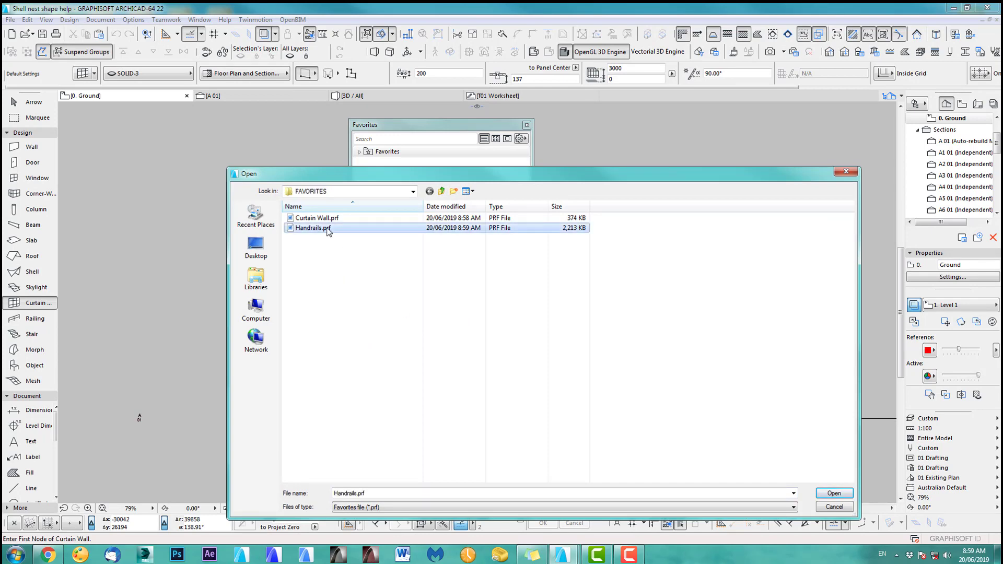
left_click(834, 494)
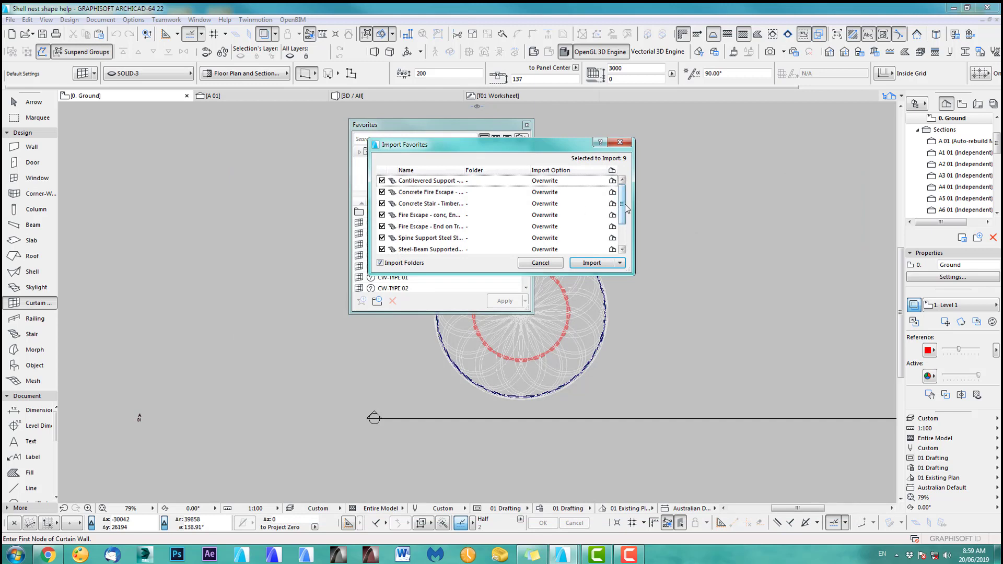
scroll(622, 210, "down", 1)
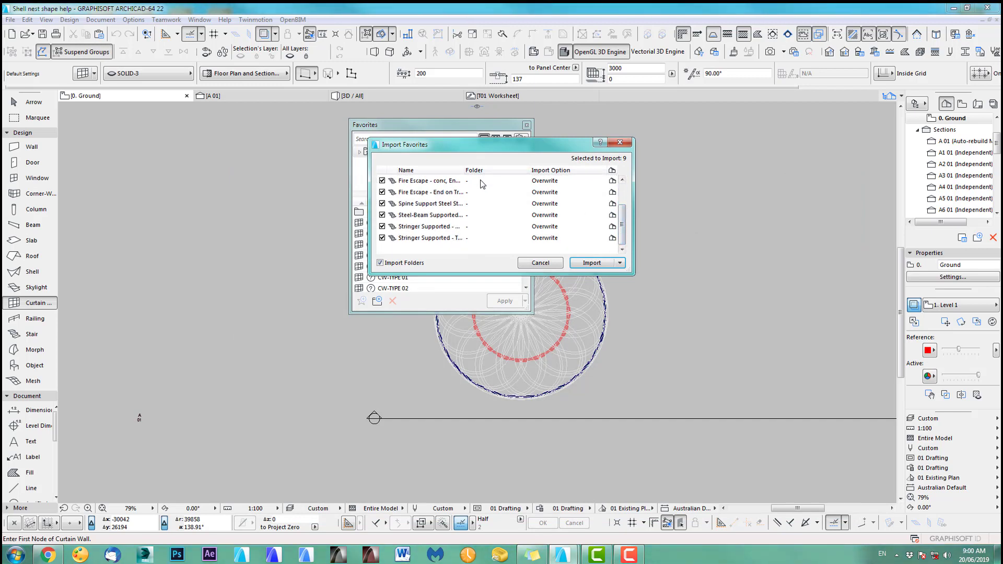
left_click(592, 263)
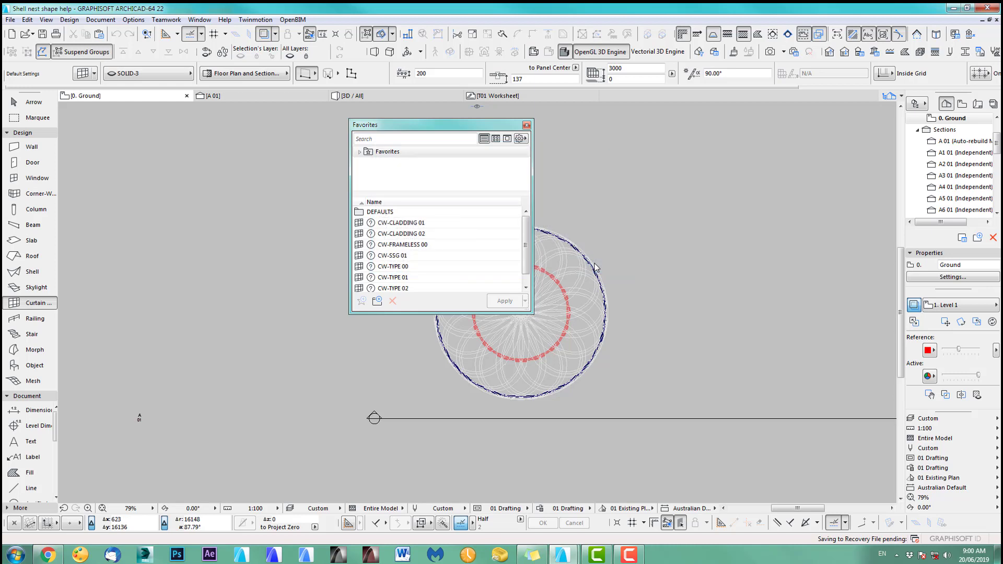
Activate the Stair tool and check the imported stair favorites in the palette and default settings without applying any
left_click(116, 222)
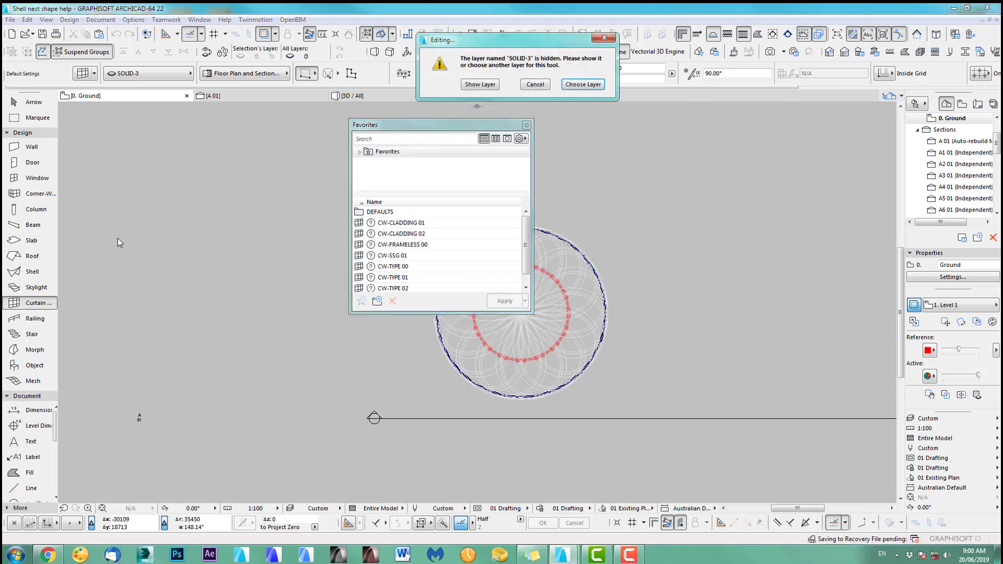
left_click(535, 85)
left_click(33, 336)
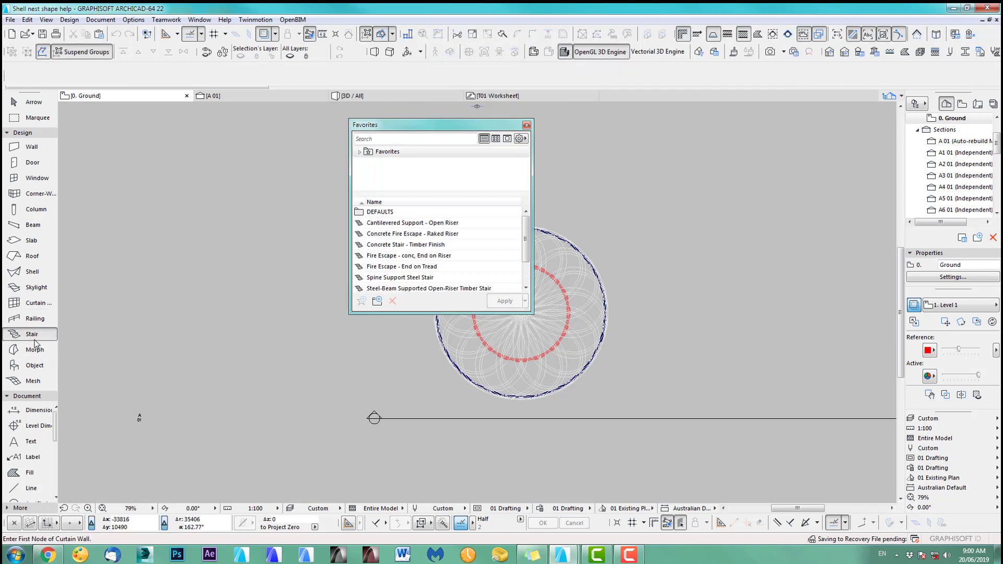
left_click(82, 74)
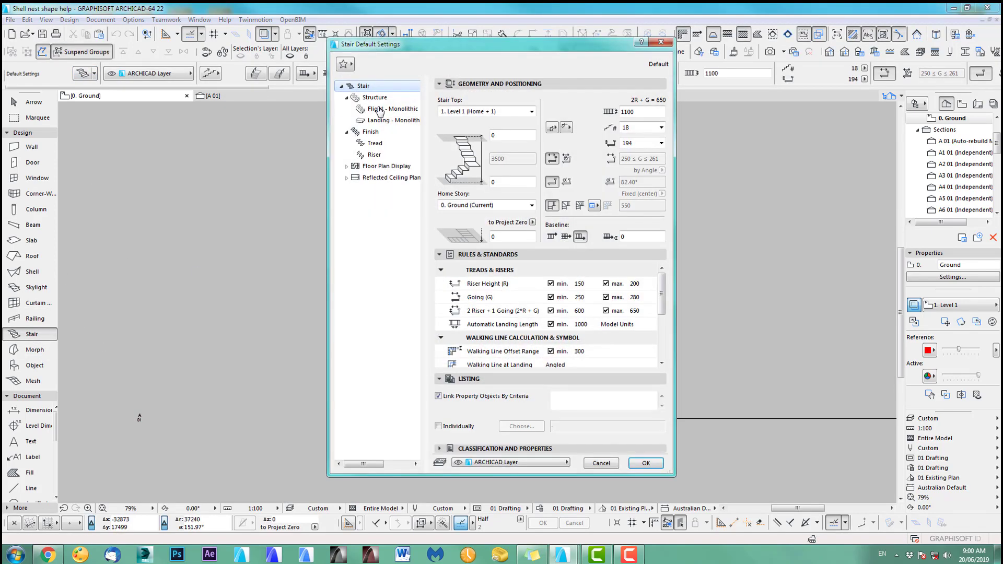
left_click(344, 65)
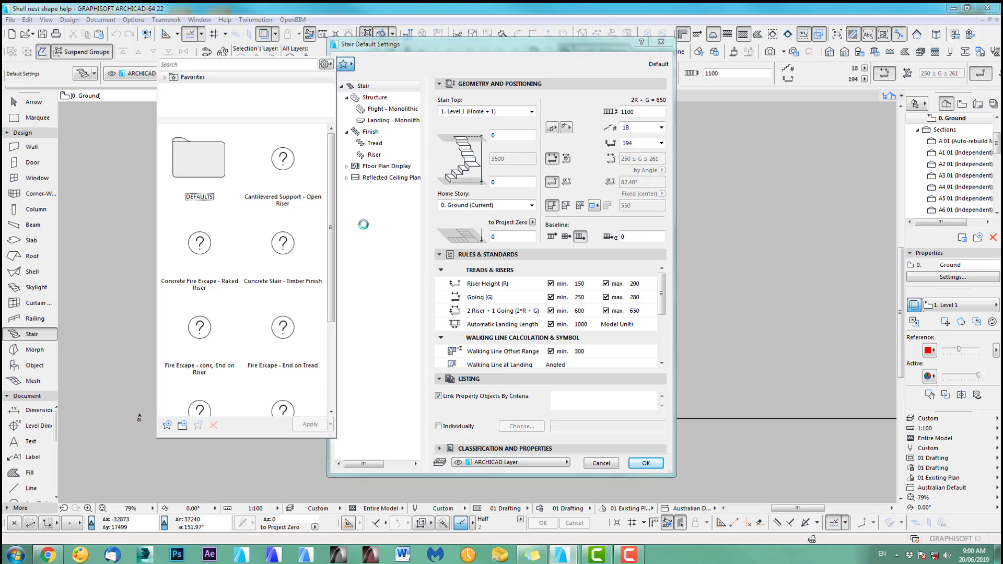
key("Escape")
Add the ARCHICAD Library 22 folder to the project's libraries, reload and apply them, and close the loading report
left_click(874, 52)
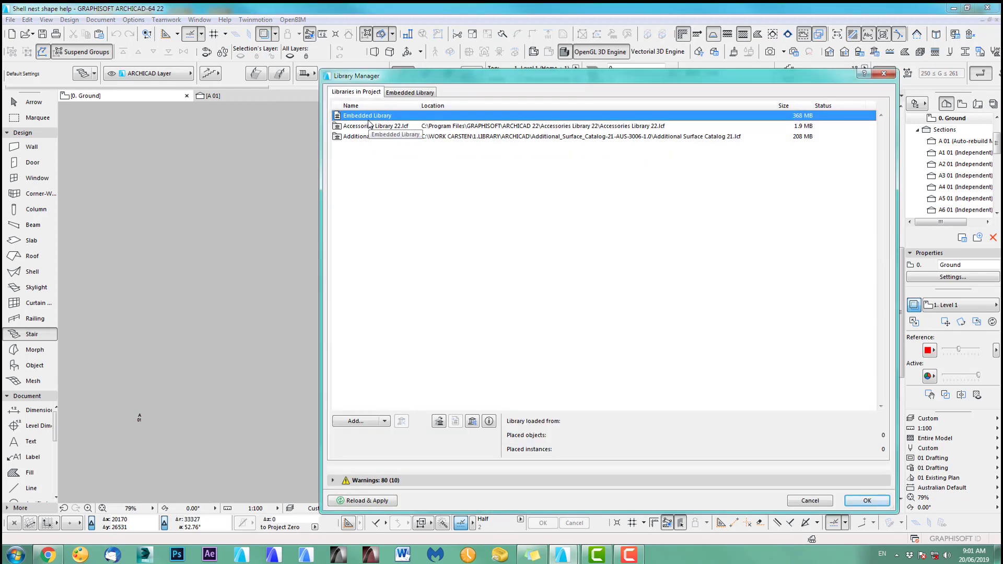
left_click(361, 420)
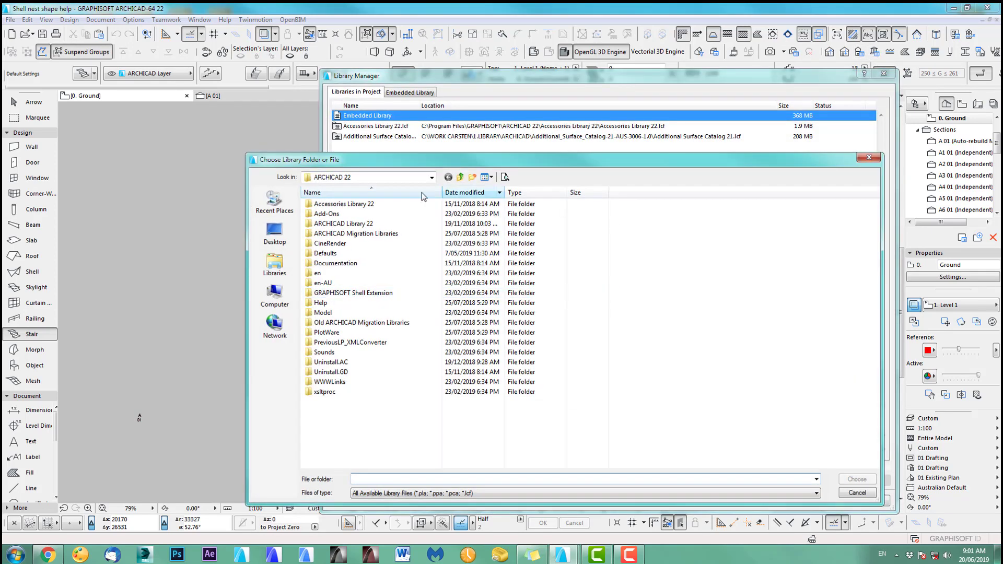
left_click(355, 224)
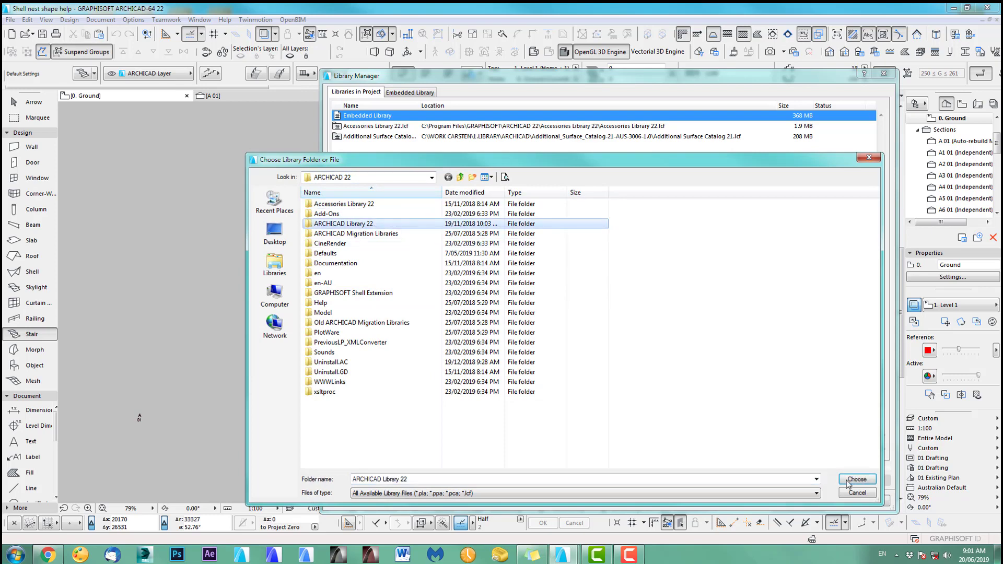
left_click(856, 479)
left_click(371, 501)
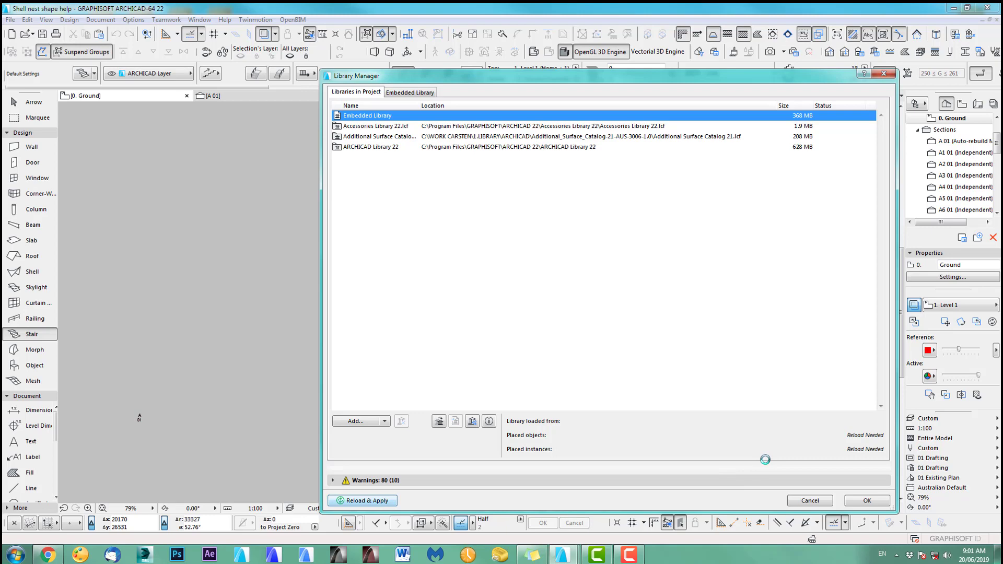
left_click(866, 500)
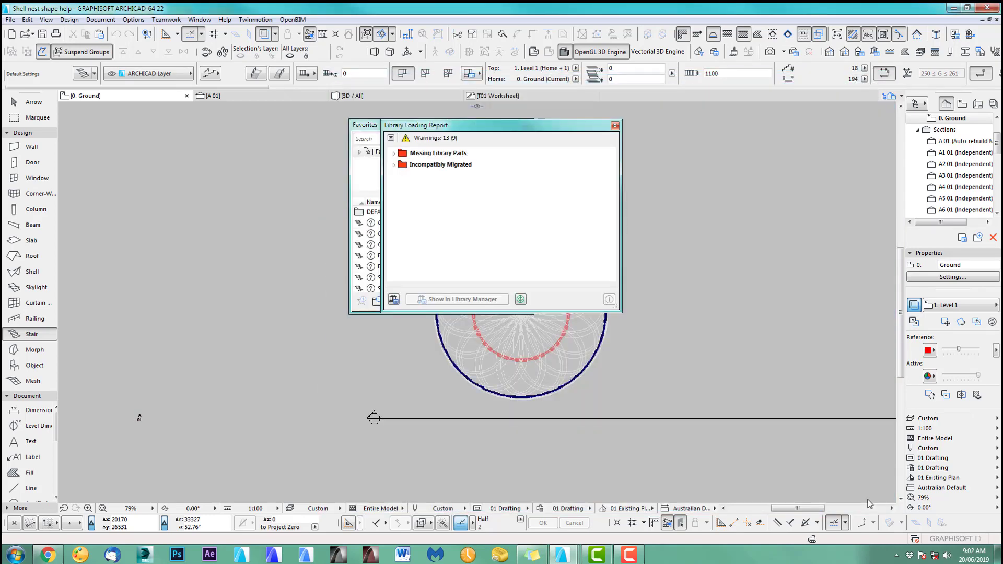
left_click(614, 126)
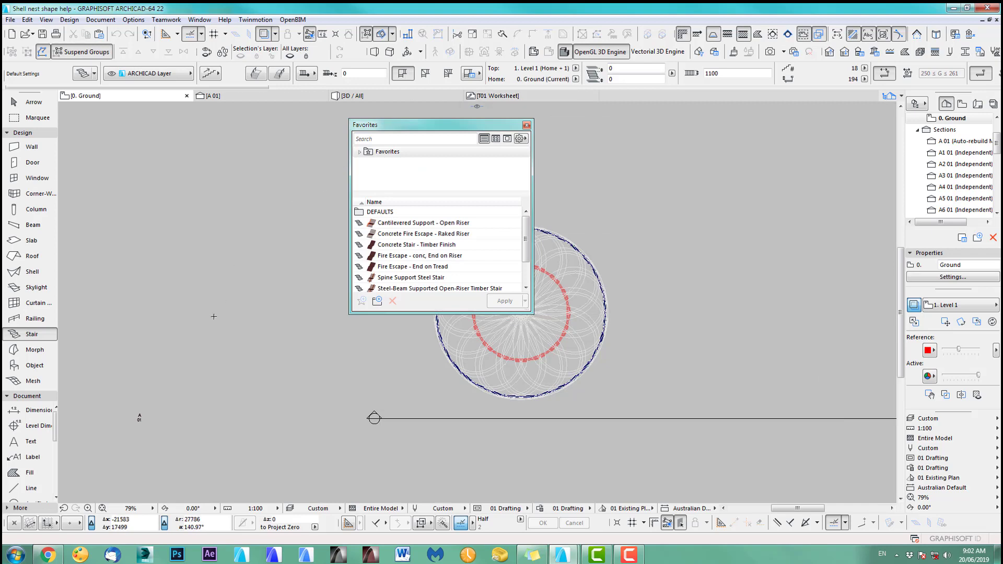
Browse the previews of the stair favorites in the Stair default settings without applying any
left_click(83, 74)
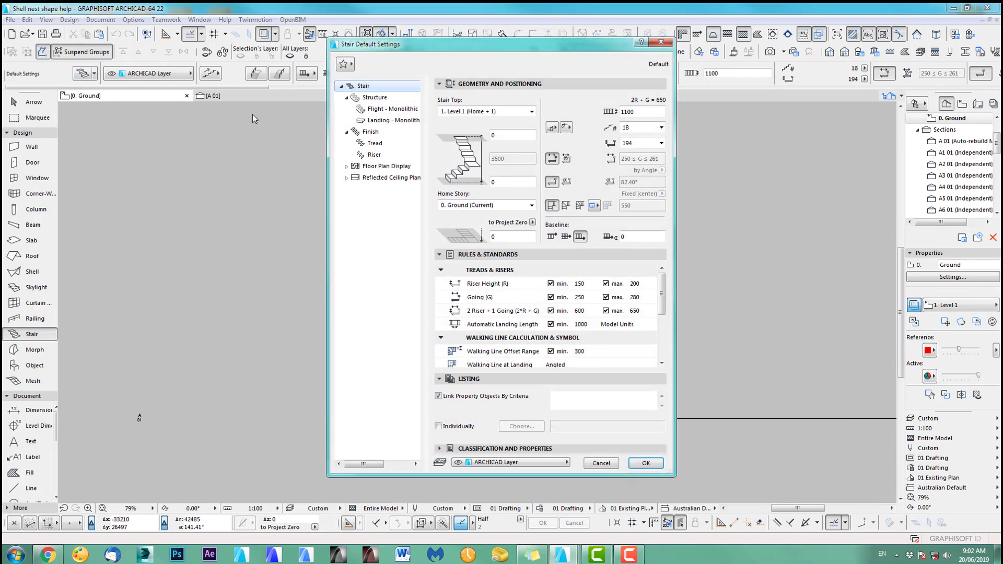
left_click(343, 66)
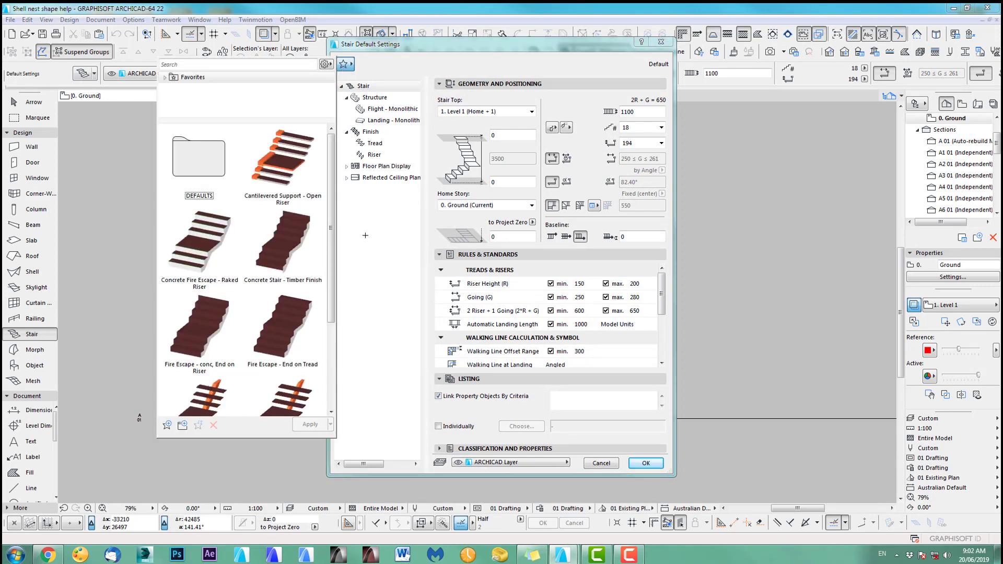
left_click_drag(331, 245, 332, 368)
left_click(646, 462)
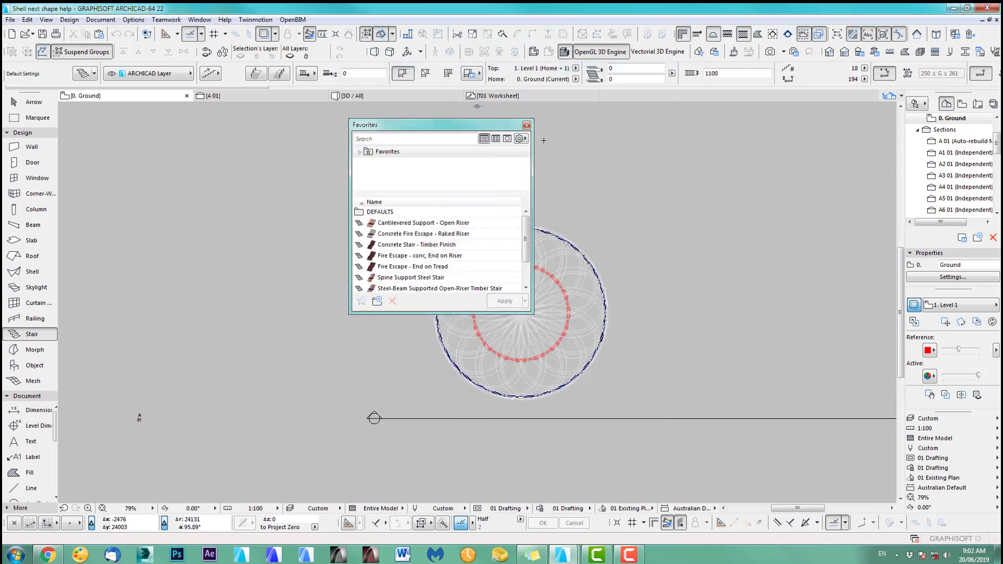
Import all favorites, including folders, from Curtain Wall.prf with the Append option and close the Favorites palette
left_click(522, 139)
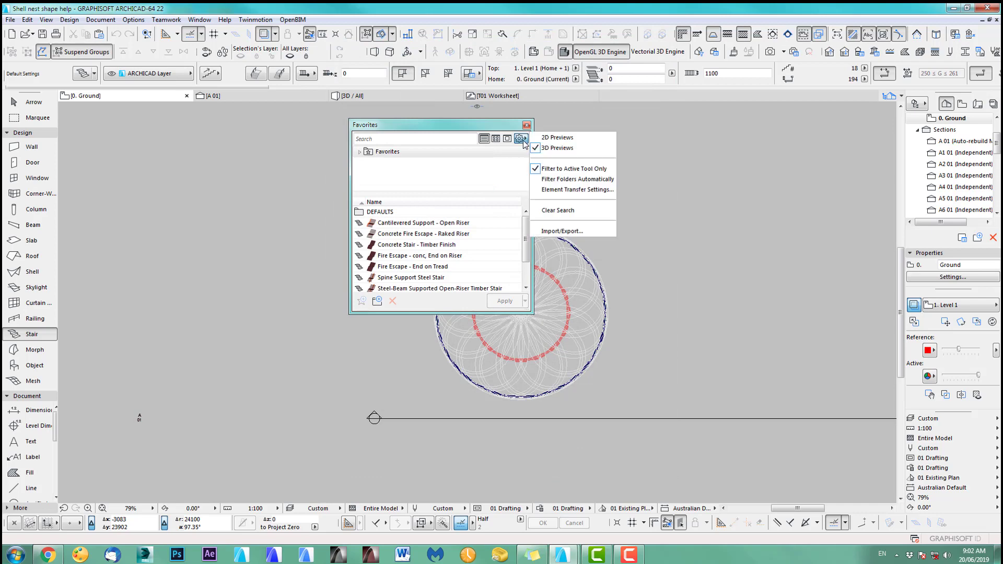
left_click(562, 231)
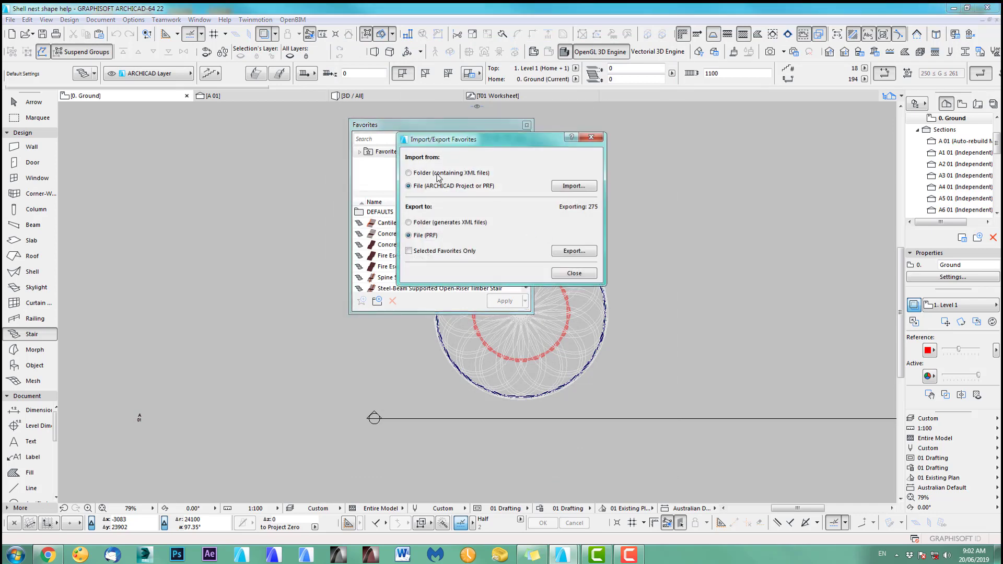
left_click(566, 187)
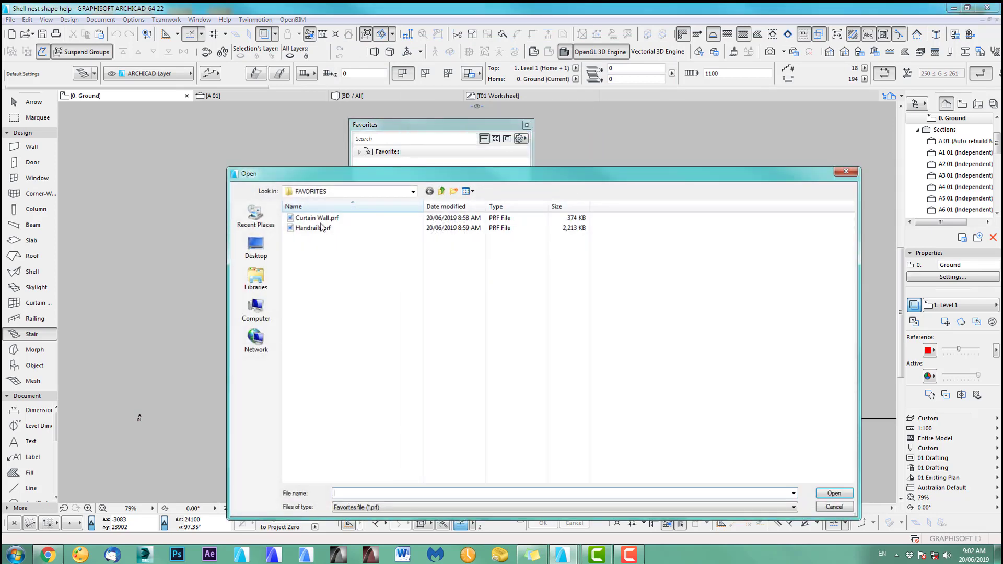
left_click(316, 219)
left_click(830, 491)
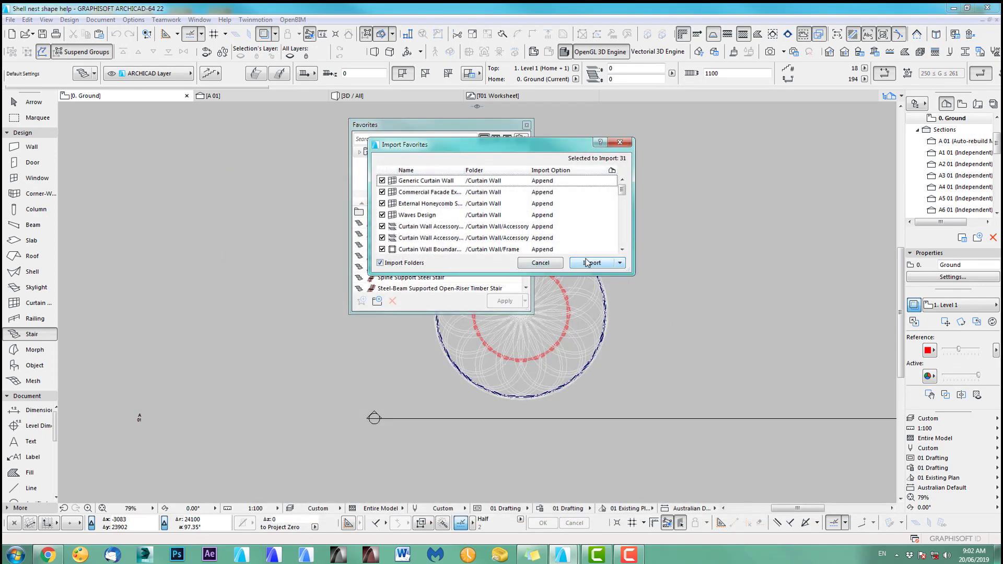
left_click(591, 263)
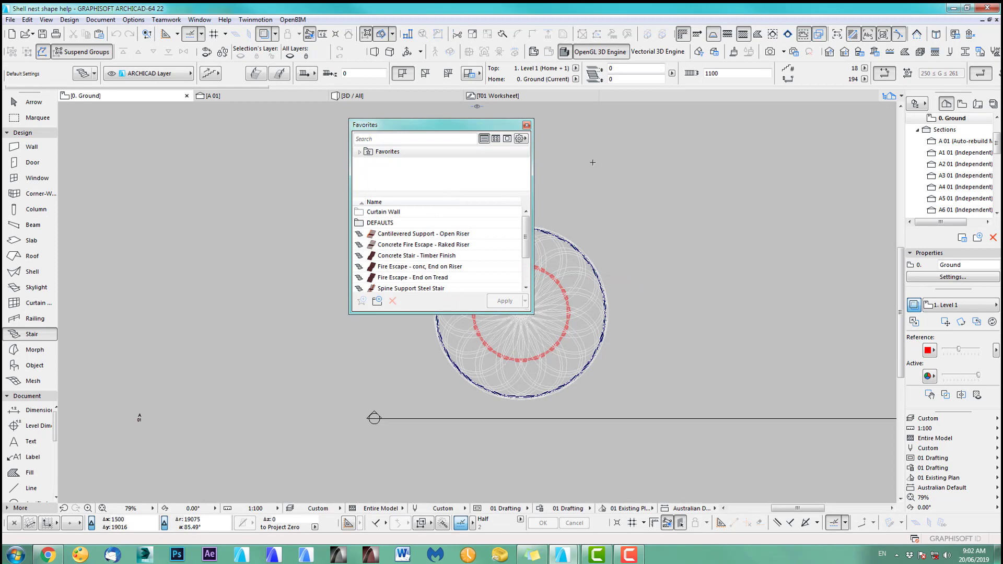
left_click(526, 126)
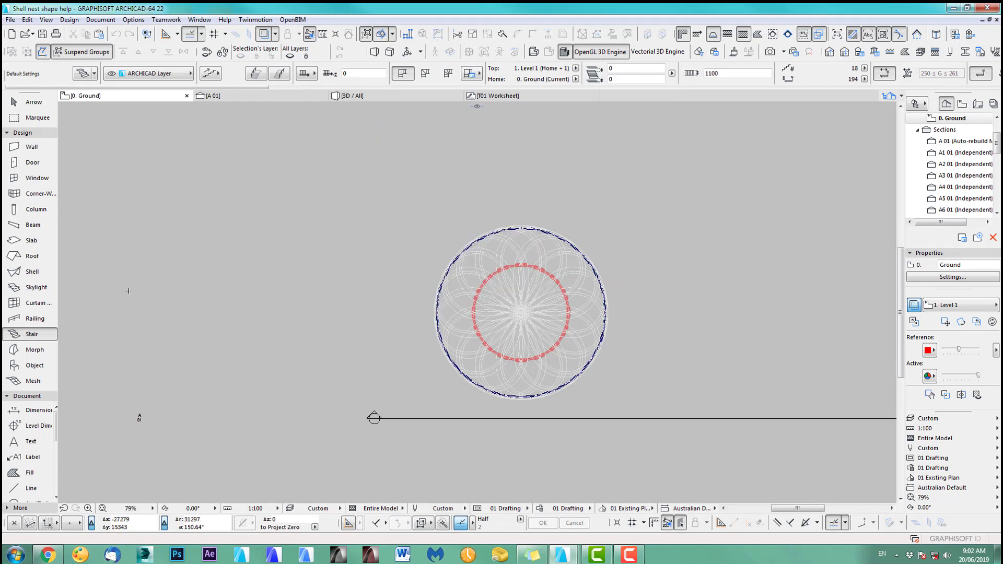
Activate the Curtain Wall tool and examine the favorites in the Curtain Wall folder from its default settings
left_click(26, 305)
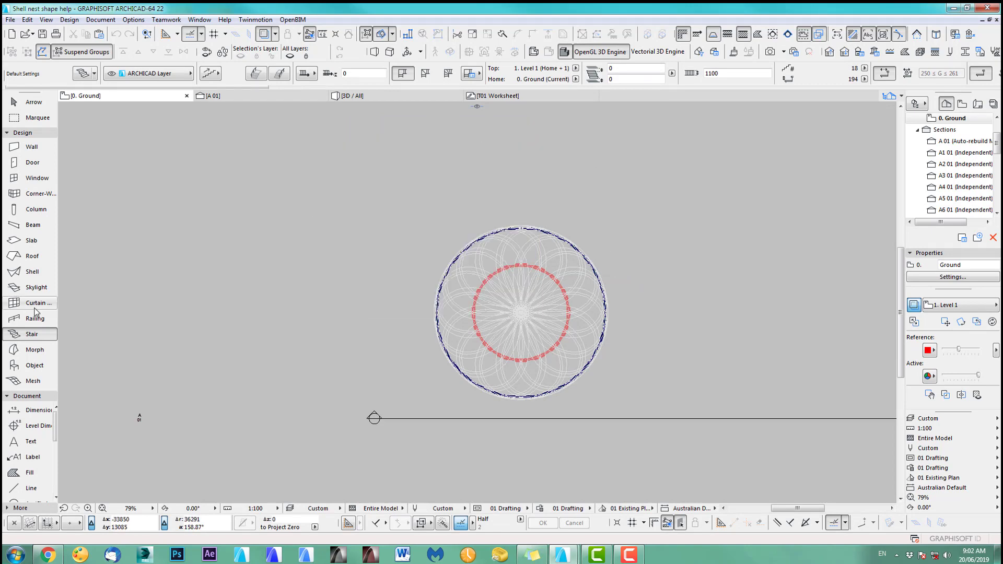
left_click(84, 74)
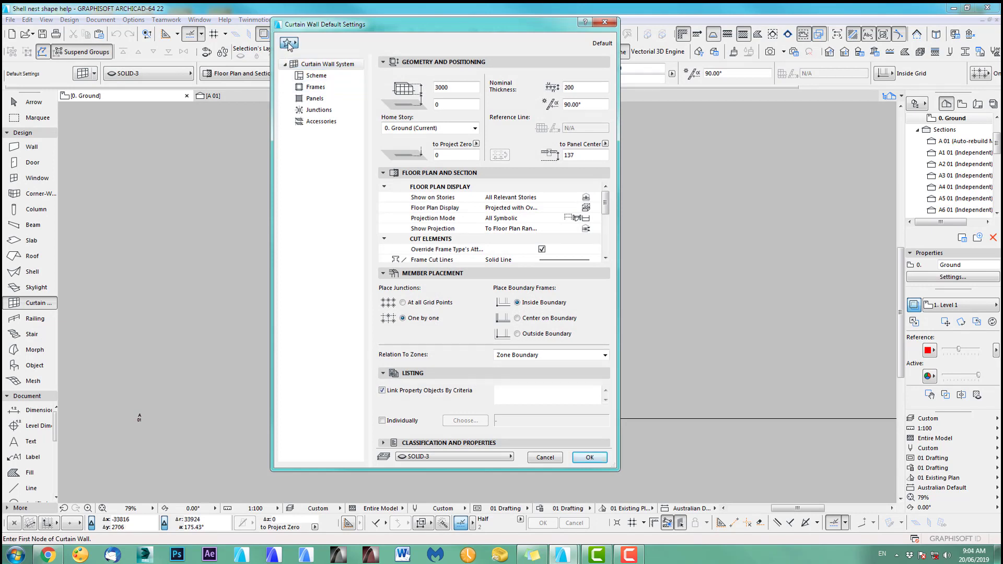
left_click(287, 43)
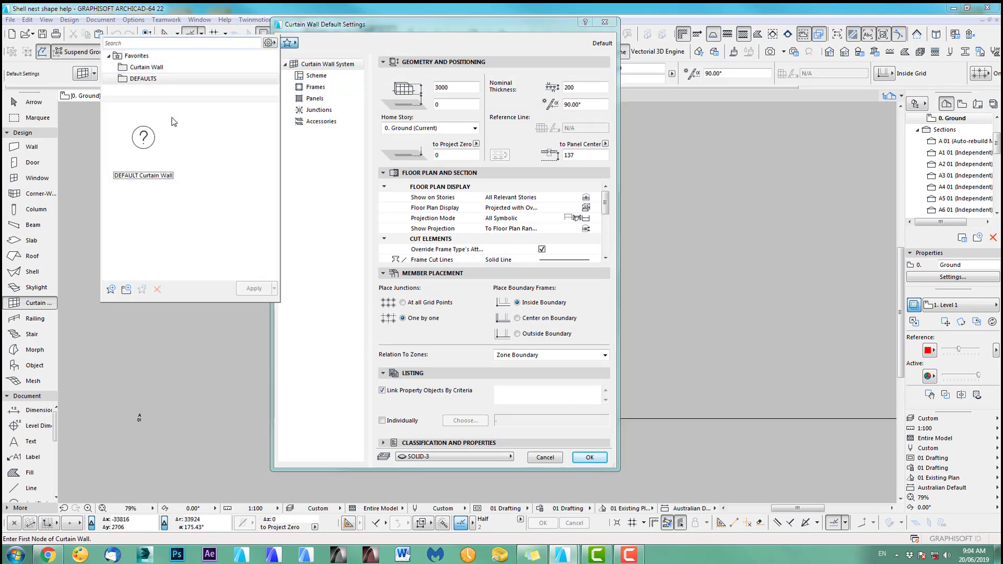
left_click(146, 68)
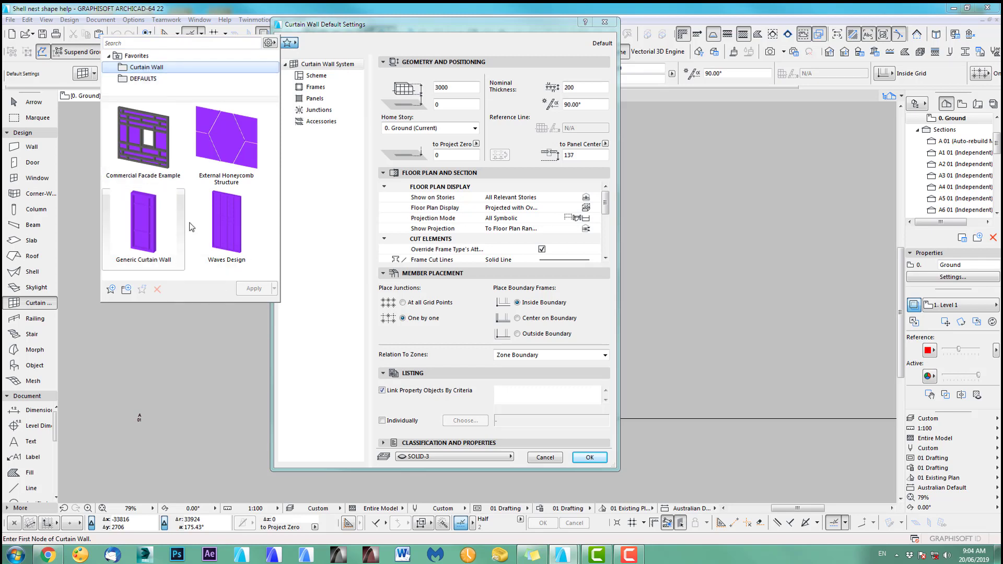
left_click(313, 176)
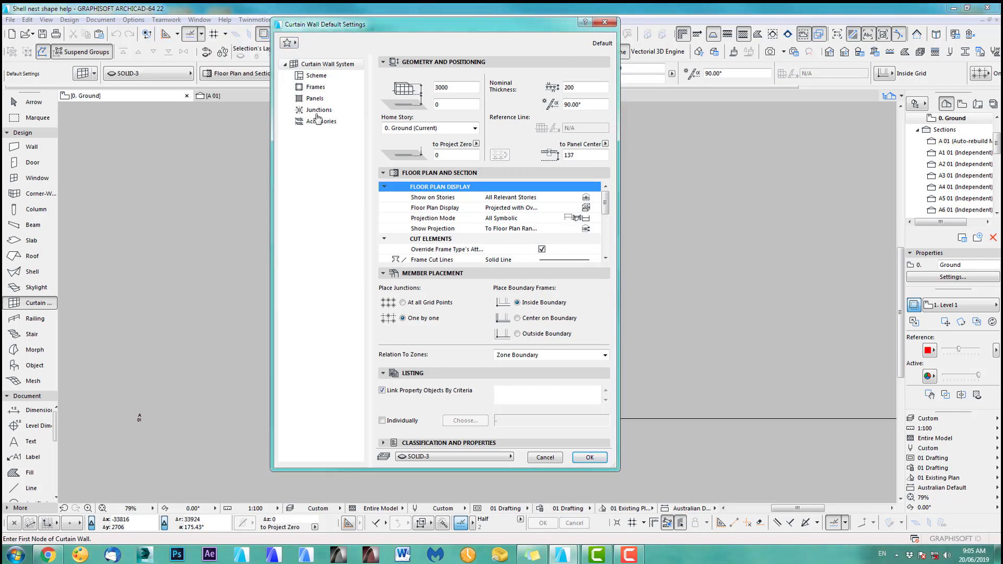
Apply the Honeycomb - Checkered 3000/5196 favorite to the default curtain wall scheme and accept the settings
left_click(315, 76)
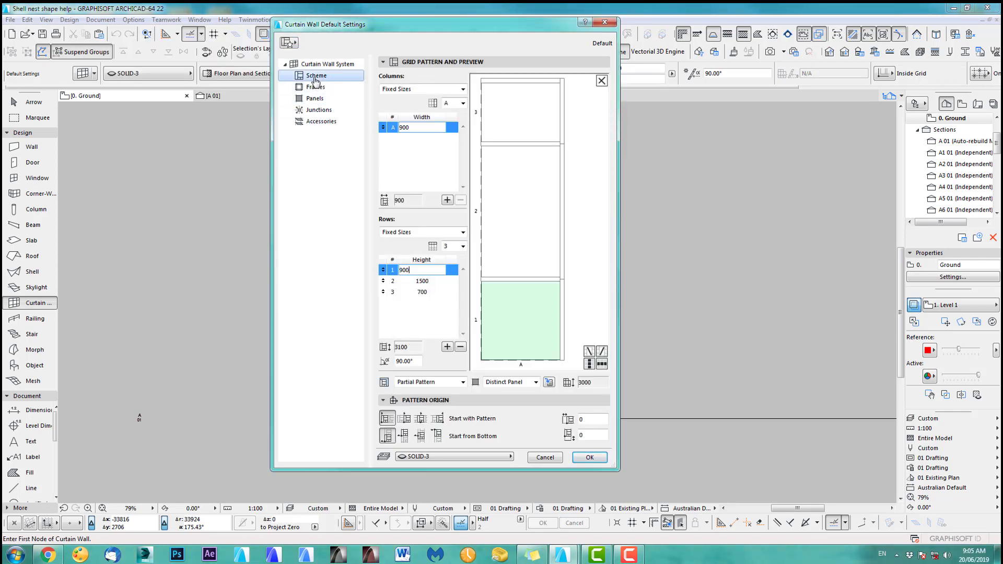
left_click(287, 42)
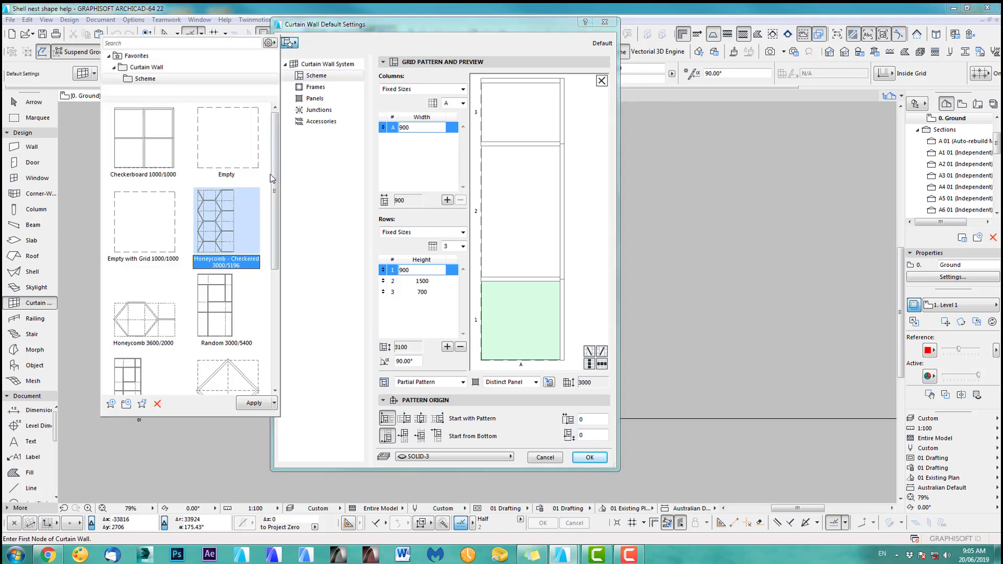
left_click_drag(274, 188, 275, 224)
double_click(221, 173)
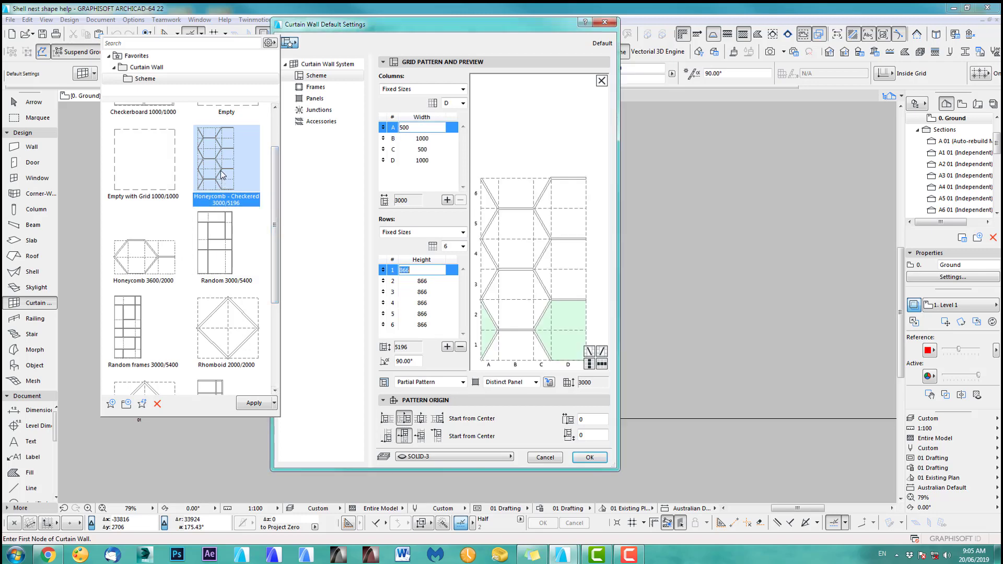
left_click(586, 458)
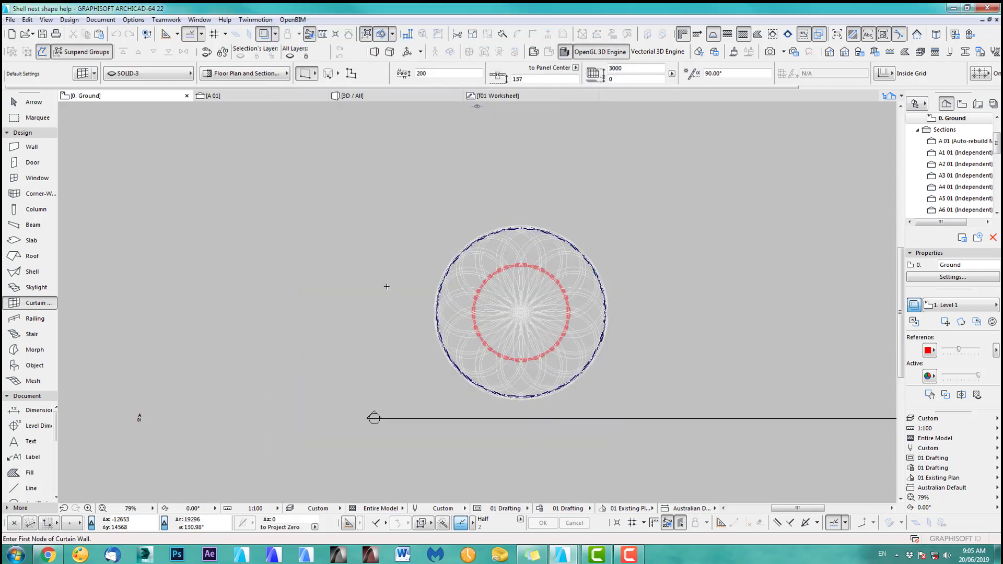